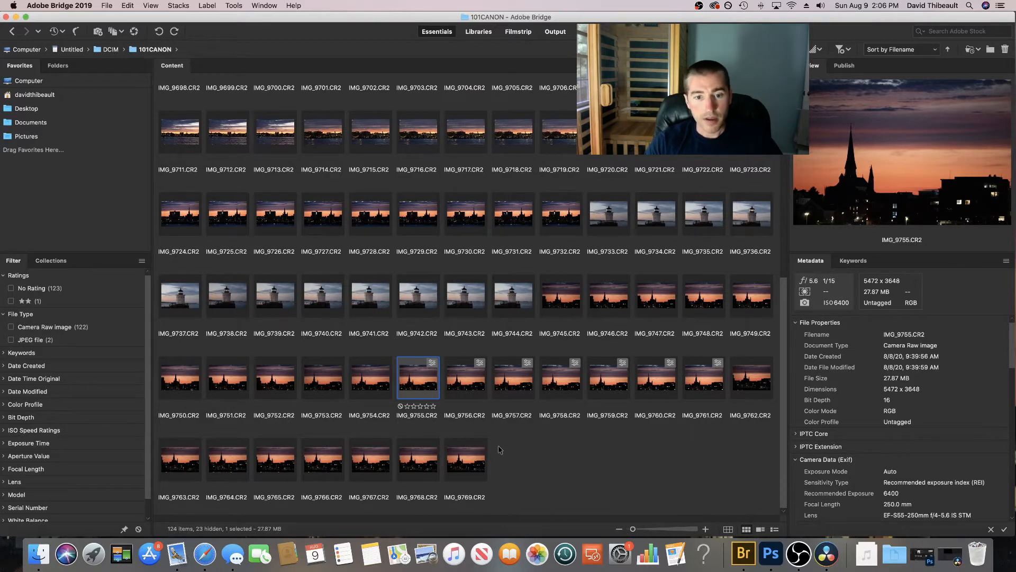
# - Open the church sunset photo IMG_9755.CR2 on its own in Camera Raw and view the whole image
pyautogui.rightClick(417, 382)
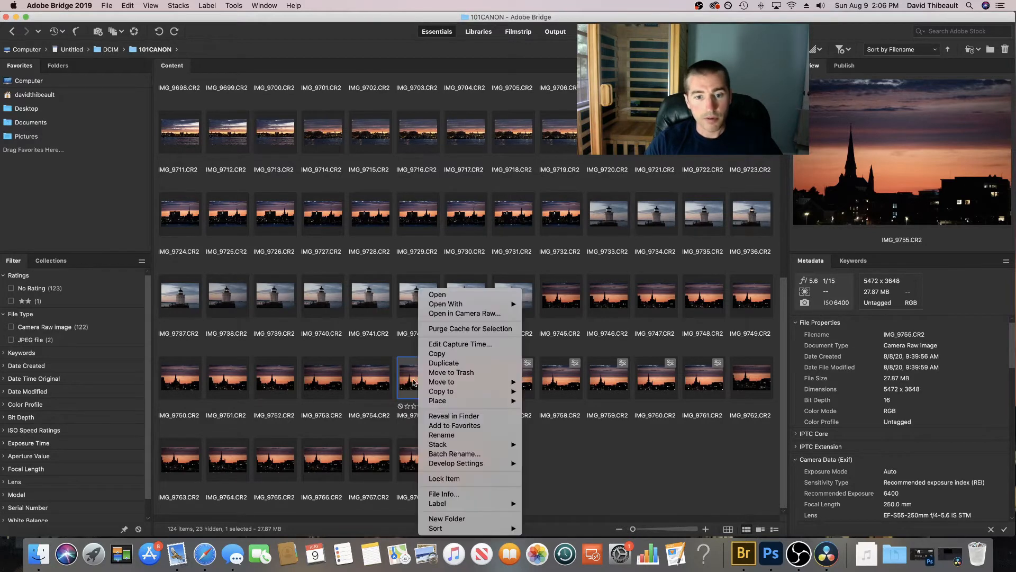
pyautogui.click(474, 316)
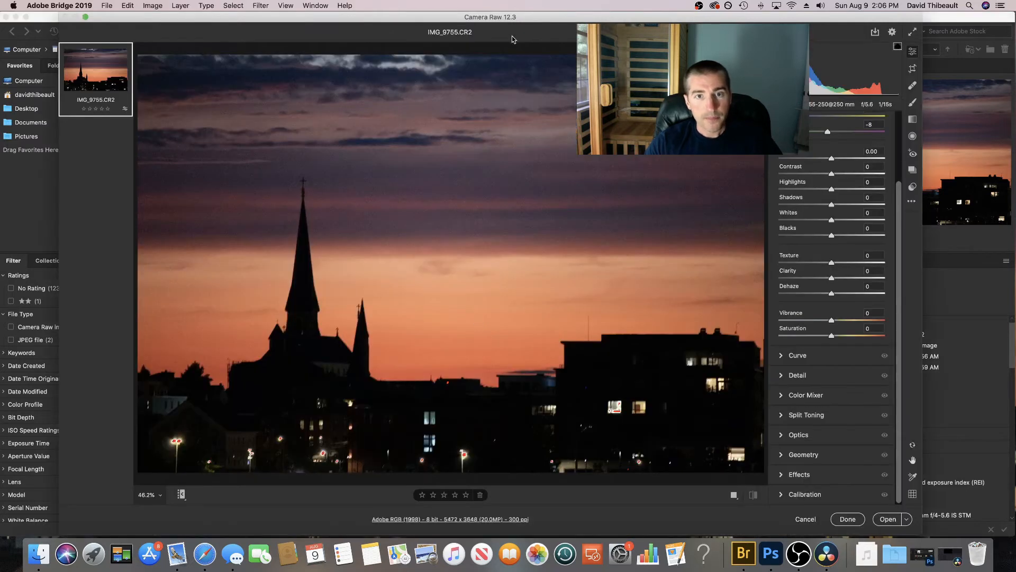
pyautogui.moveTo(517, 24); pyautogui.dragTo(523, 23)
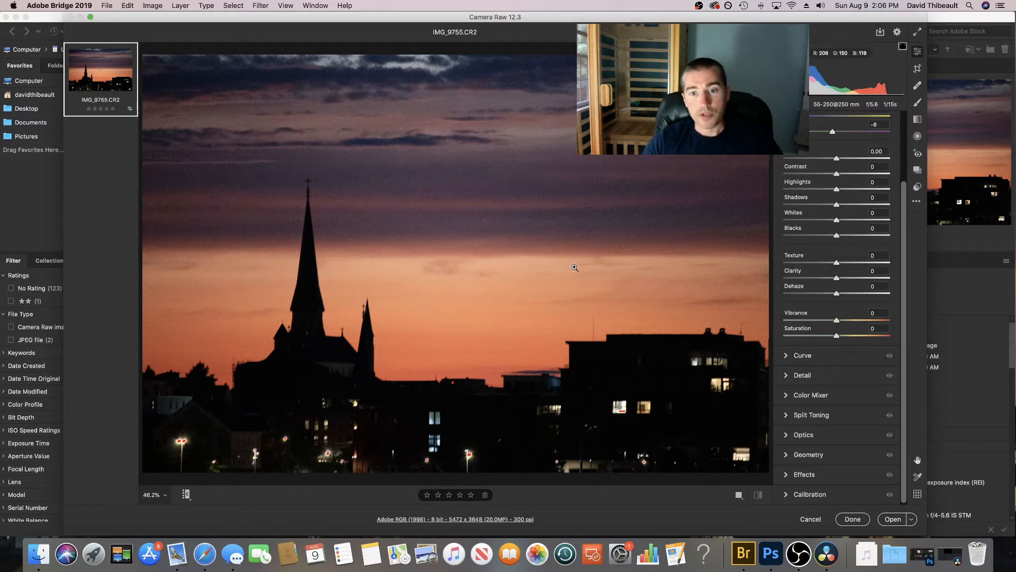
pyautogui.hscroll(1, 354, 402)
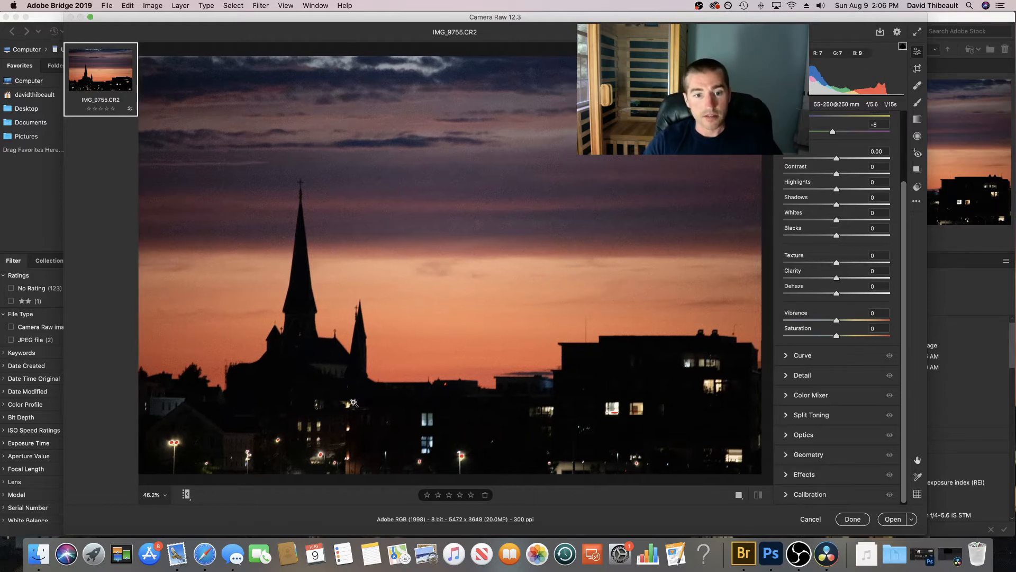
pyautogui.rightClick(440, 270)
pyautogui.click(470, 277)
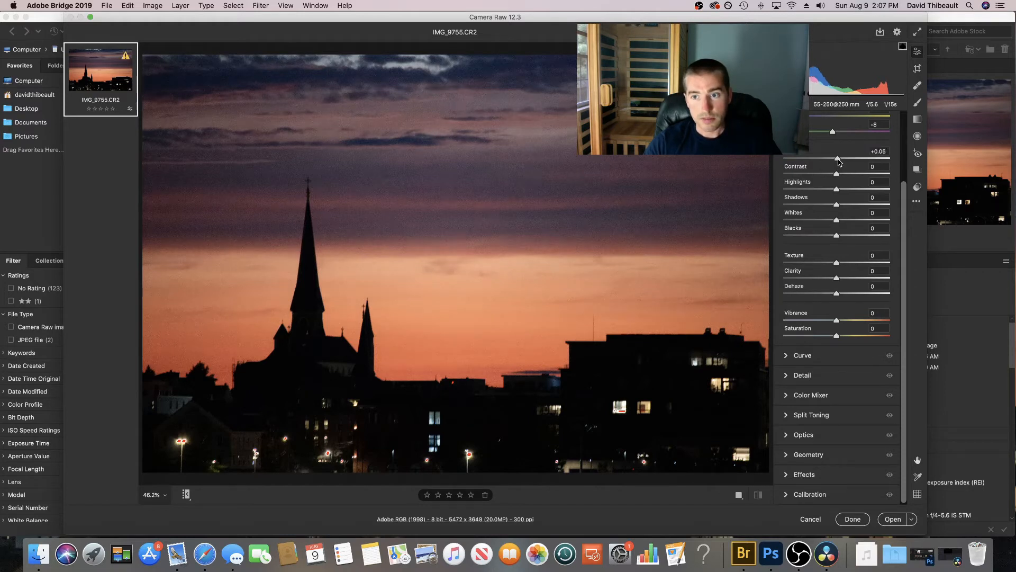
# - Set IMG_9755.CR2 to exposure +1.25, highlights -100 and shadows +42 as a trial edit
pyautogui.moveTo(838, 161); pyautogui.dragTo(855, 208)
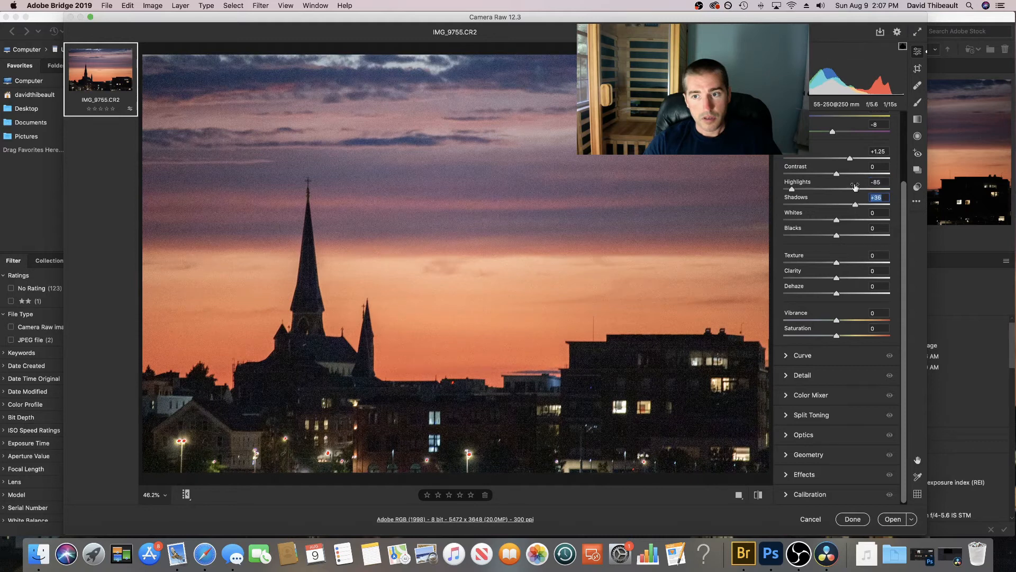
pyautogui.moveTo(849, 158); pyautogui.dragTo(852, 159)
pyautogui.moveTo(792, 191); pyautogui.dragTo(782, 190)
pyautogui.moveTo(855, 160); pyautogui.dragTo(850, 160)
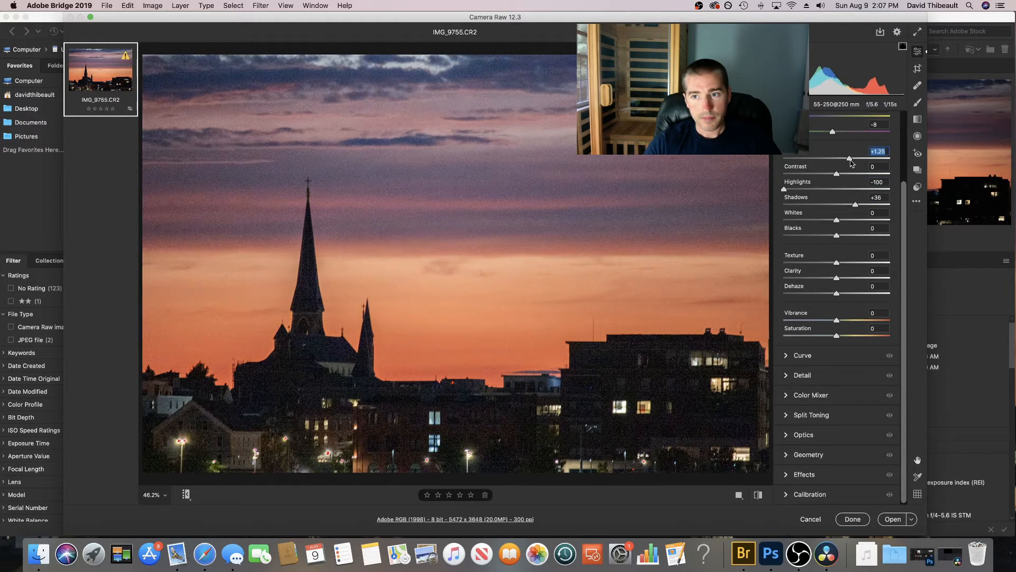
pyautogui.moveTo(855, 205); pyautogui.dragTo(858, 207)
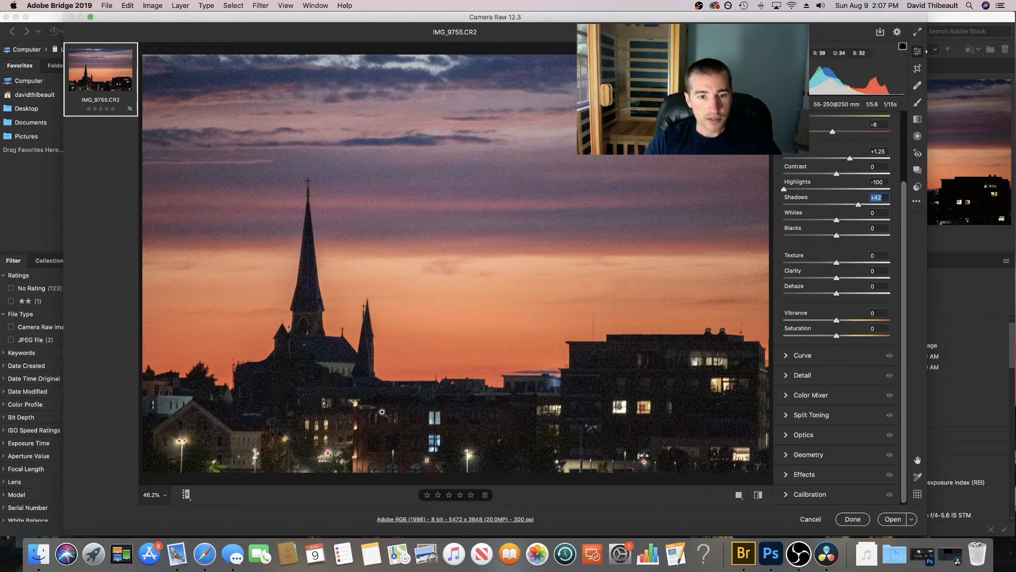
# - Inspect the grain around the church at full magnification and discard the trial edit of IMG_9755.CR2
pyautogui.click(320, 354)
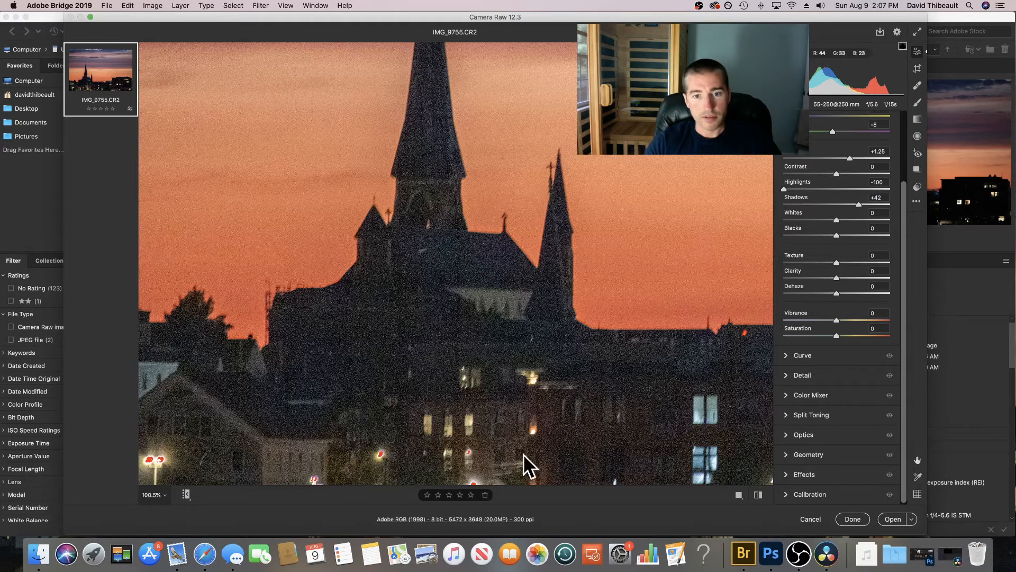
pyautogui.rightClick(503, 261)
pyautogui.click(535, 269)
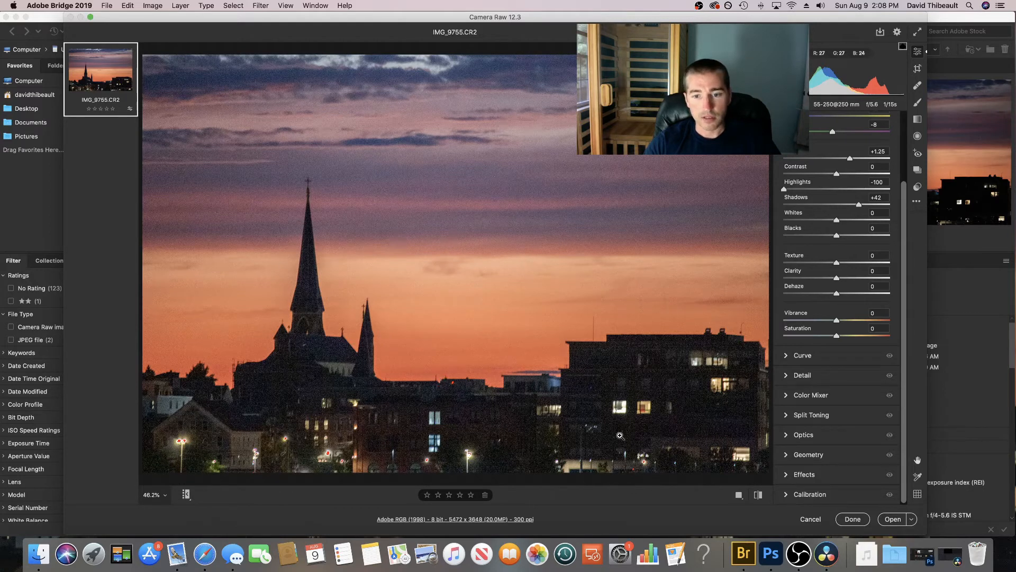
pyautogui.click(812, 519)
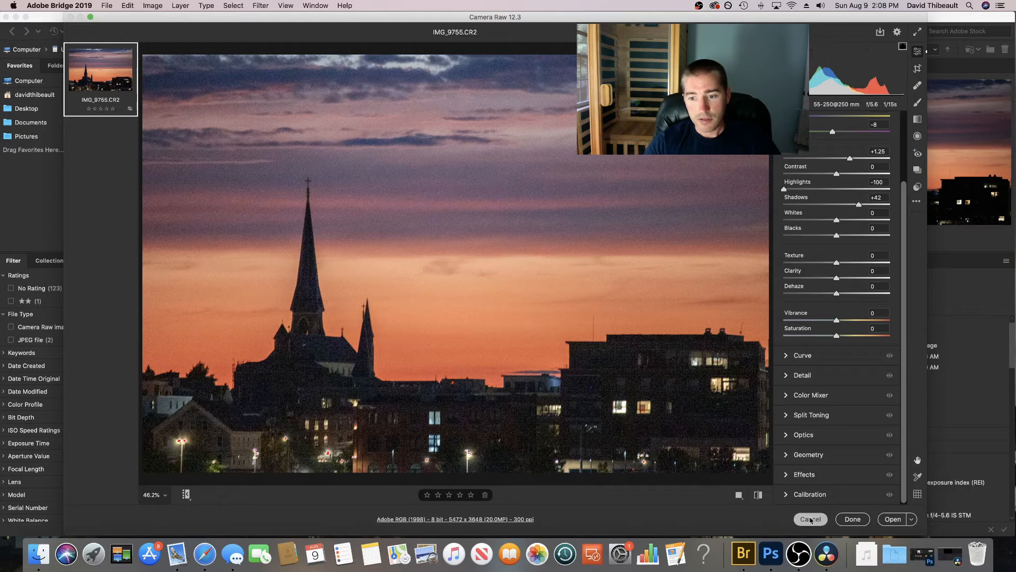
pyautogui.click(809, 522)
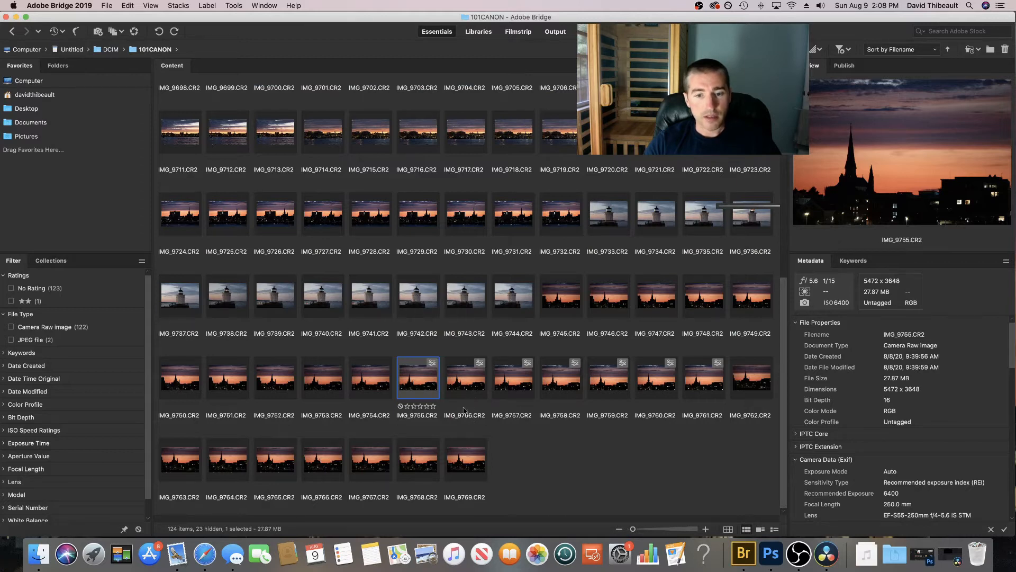
# - Preview the church sunset shots from IMG_9756.CR2 to IMG_9761.CR2 one by one and return to IMG_9755.CR2
pyautogui.click(477, 382)
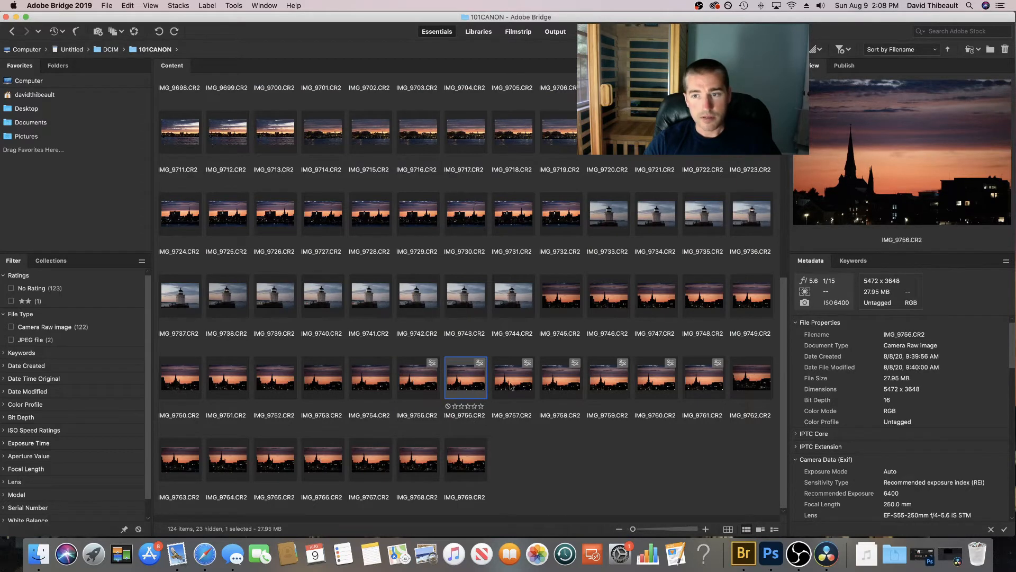
pyautogui.click(529, 387)
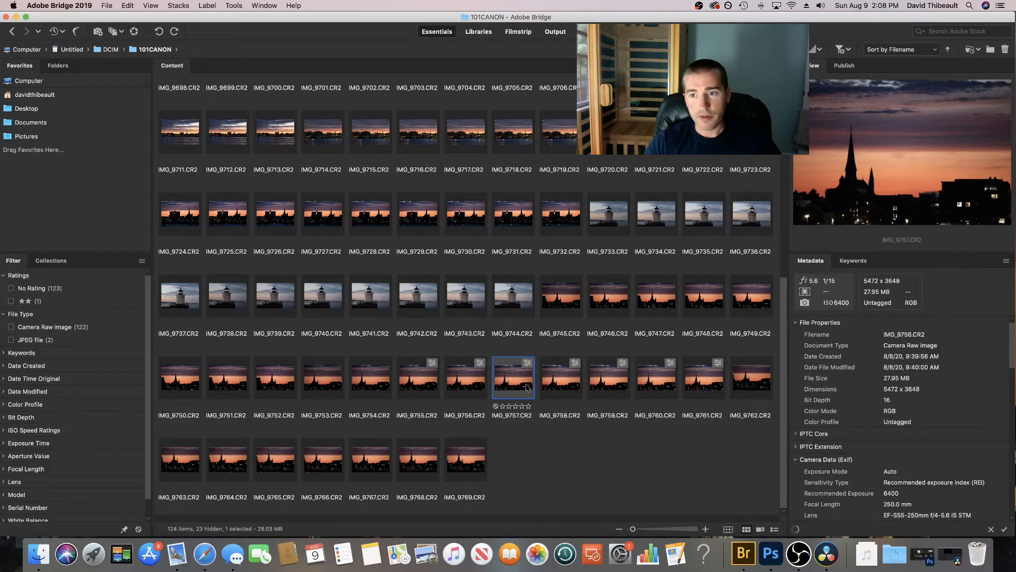
pyautogui.click(567, 387)
pyautogui.click(615, 387)
pyautogui.click(666, 386)
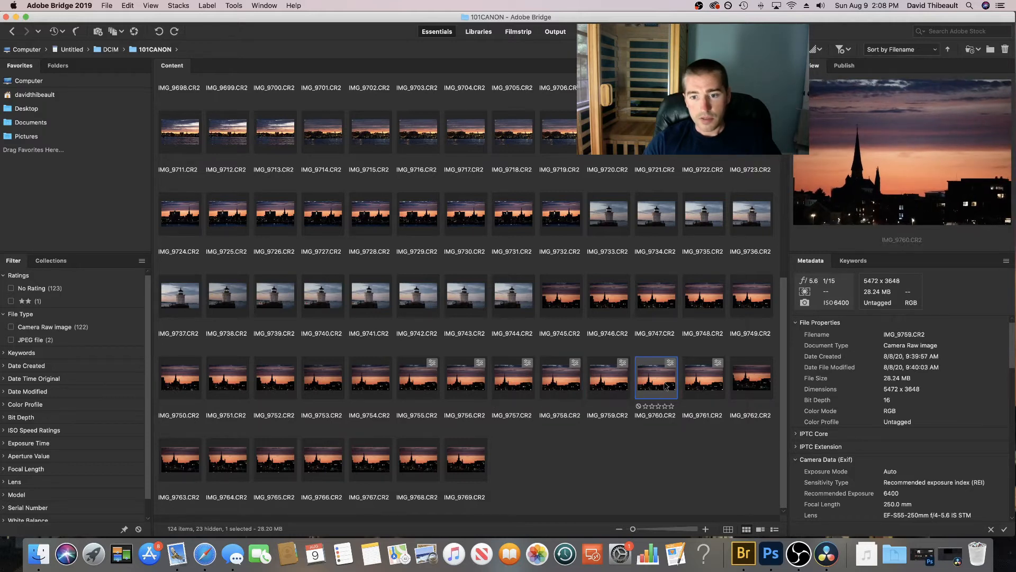
pyautogui.click(701, 385)
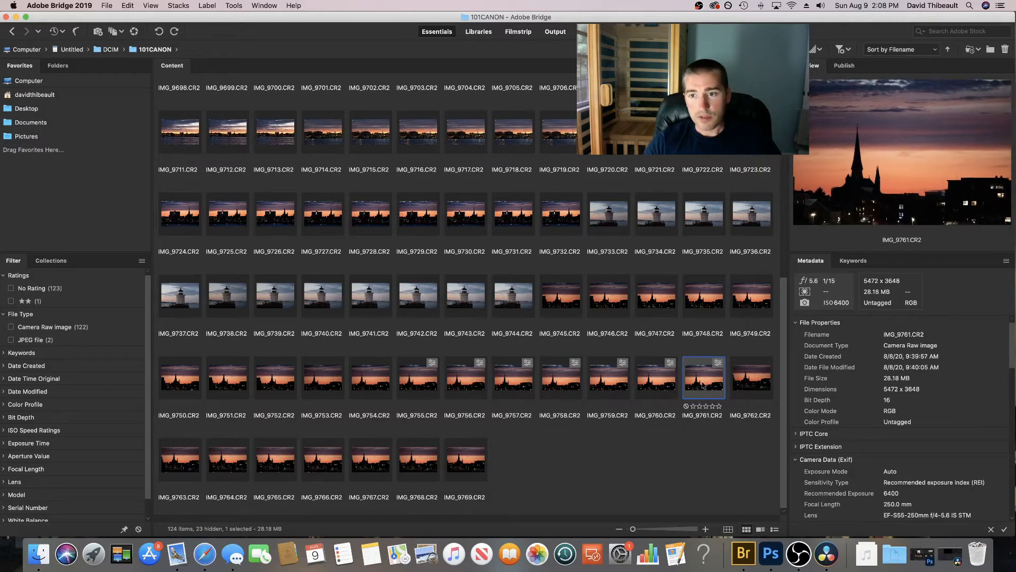
pyautogui.click(414, 380)
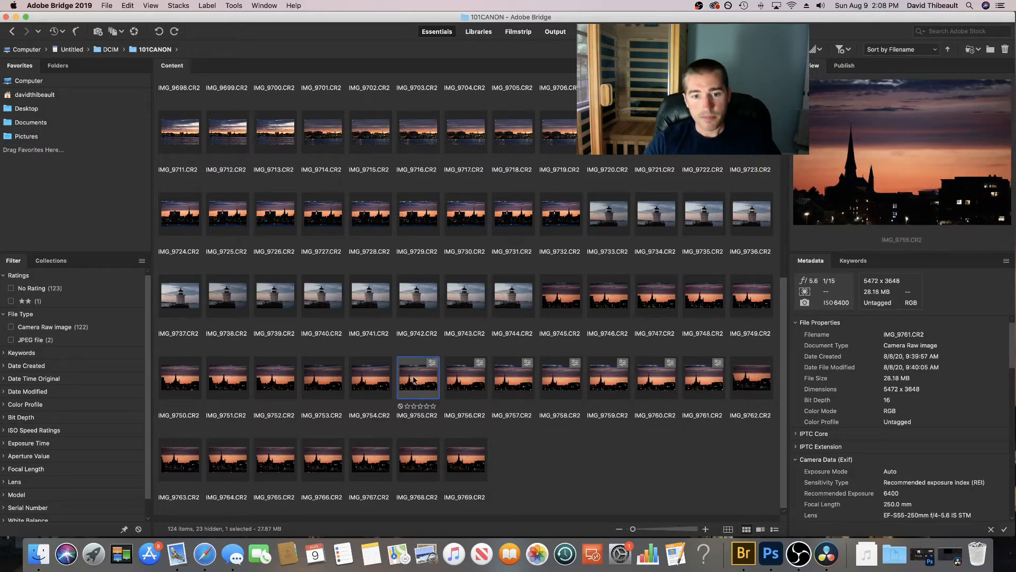
# - Go back and forth through the previews of IMG_9755.CR2 to IMG_9761.CR2 to compare the shots with each other
pyautogui.click(711, 385)
pyautogui.press('Left')
pyautogui.press('Left')
pyautogui.press('Left')
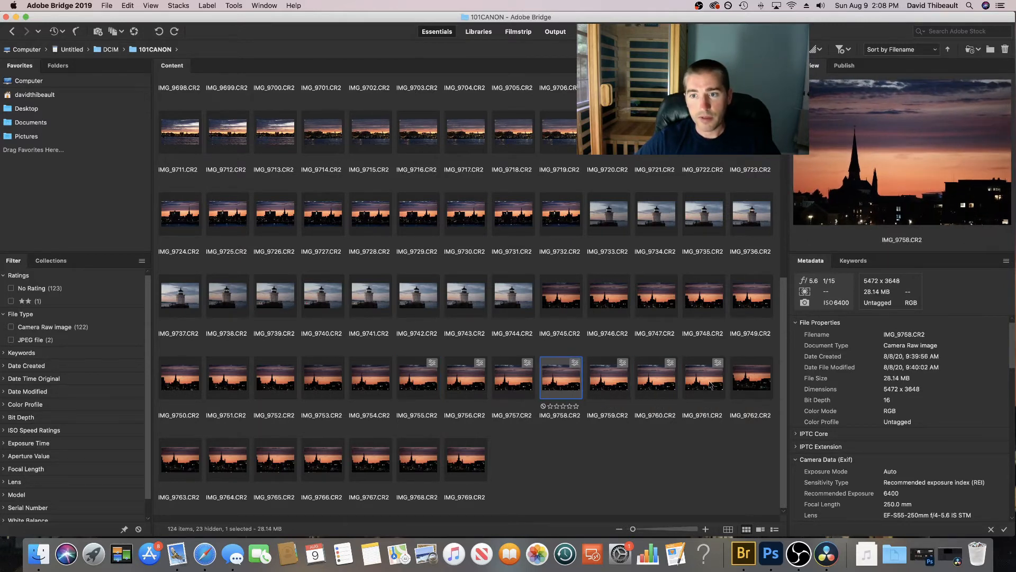
pyautogui.press('Left')
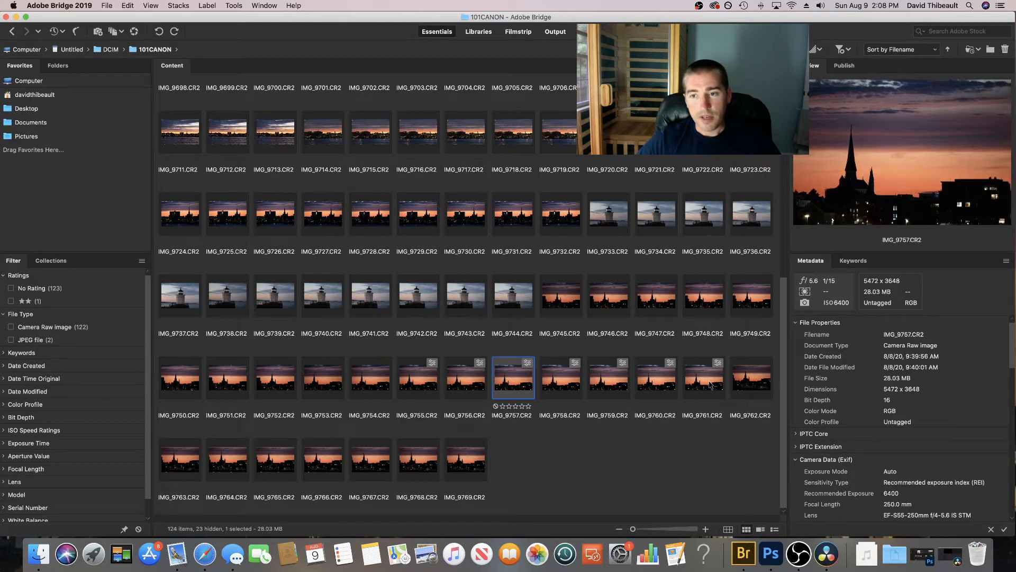
pyautogui.press('Left')
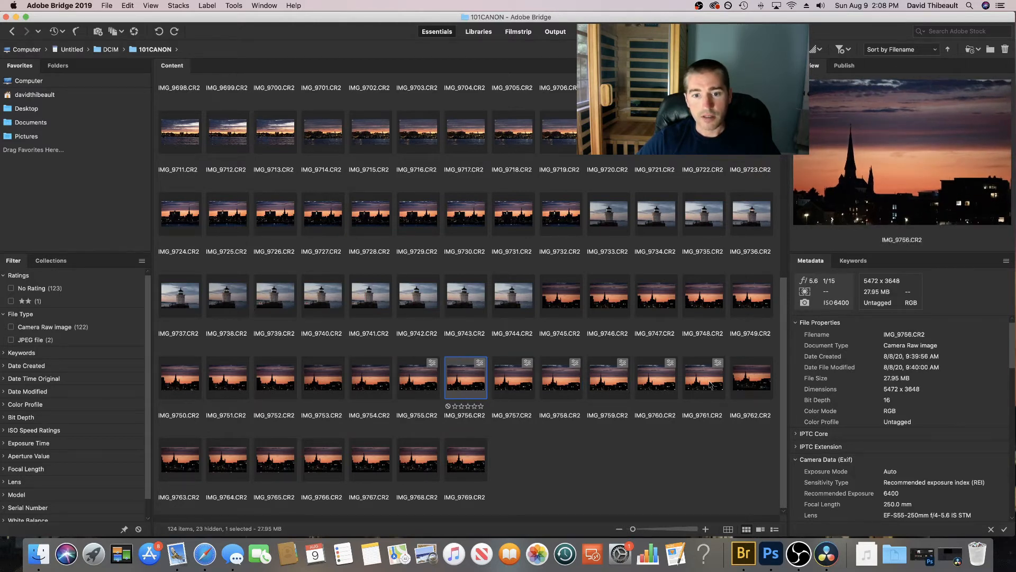
pyautogui.press('Right')
pyautogui.press('Right')
pyautogui.press('Right')
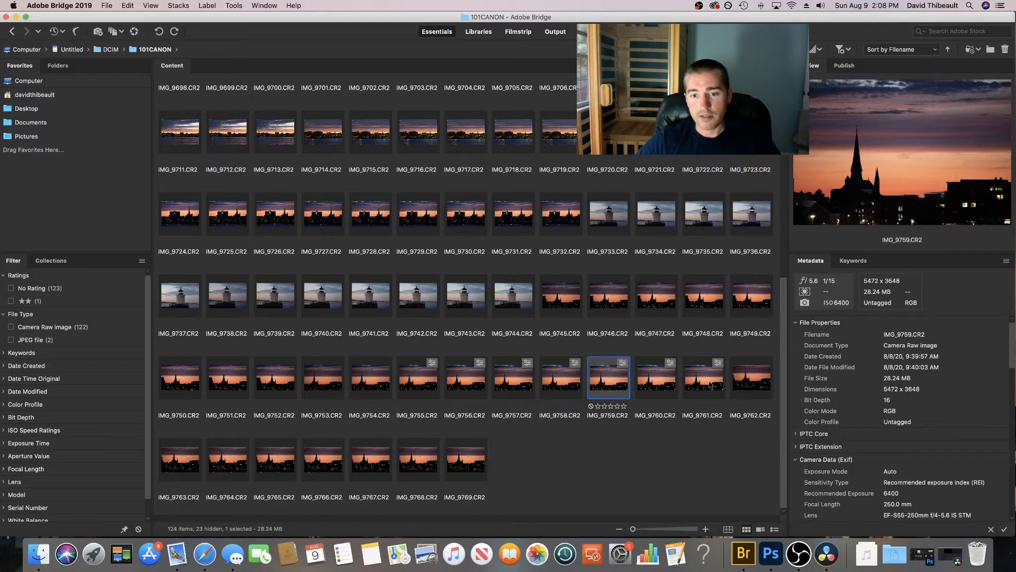
pyautogui.press('Left')
pyautogui.press('Left')
pyautogui.press('Left')
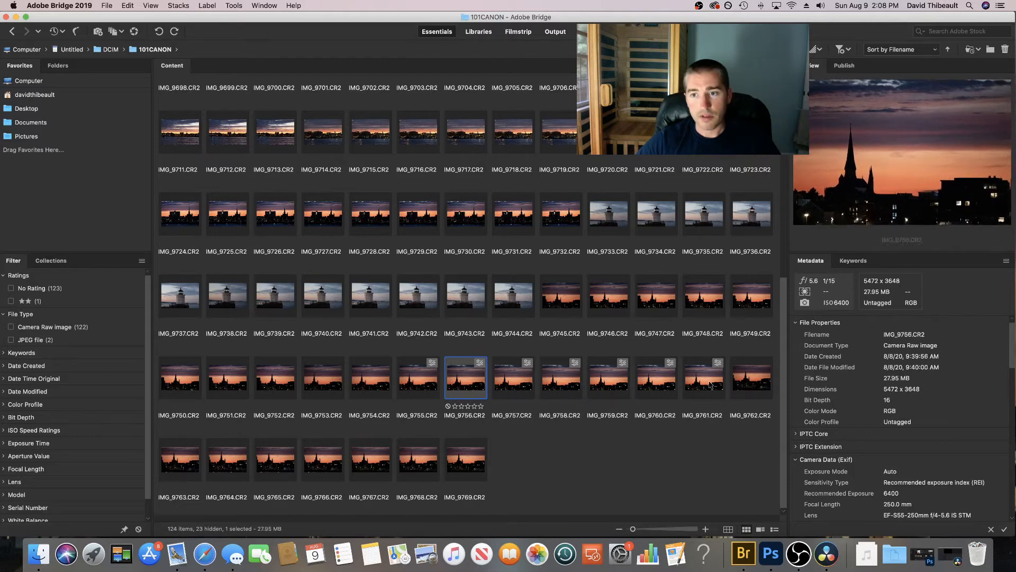
pyautogui.press('Left')
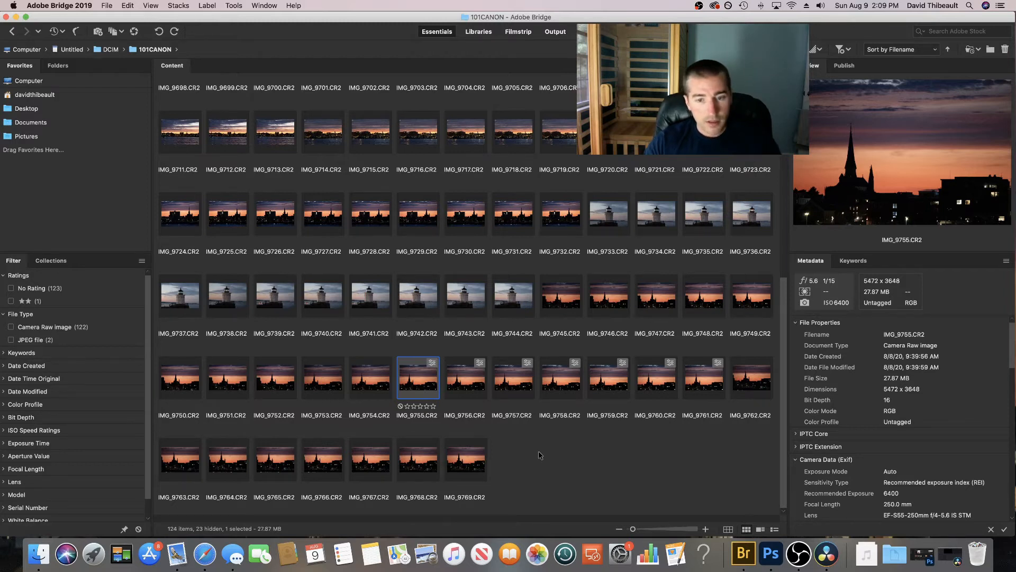
pyautogui.click(474, 390)
pyautogui.click(710, 376)
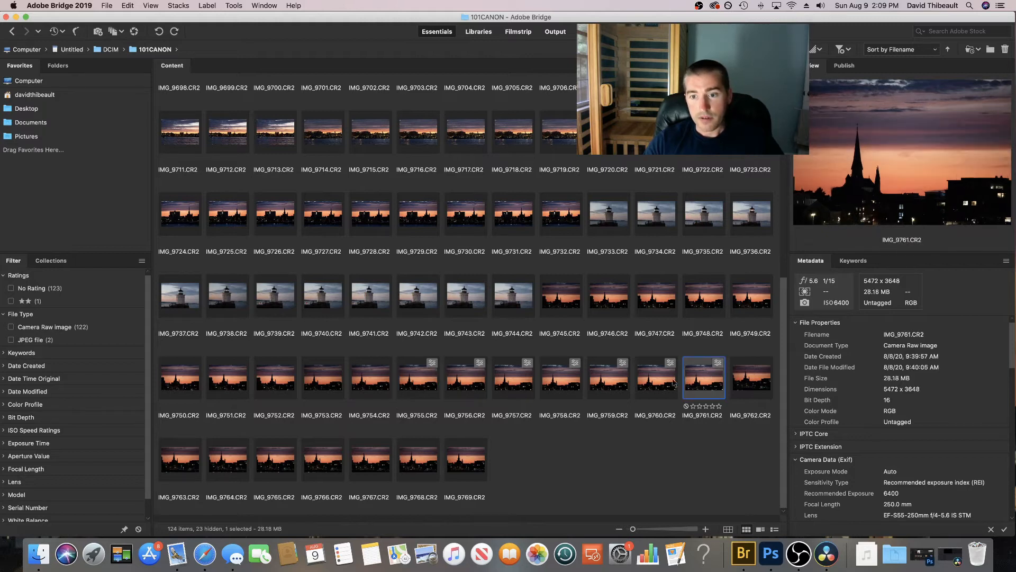
pyautogui.click(653, 380)
pyautogui.click(610, 384)
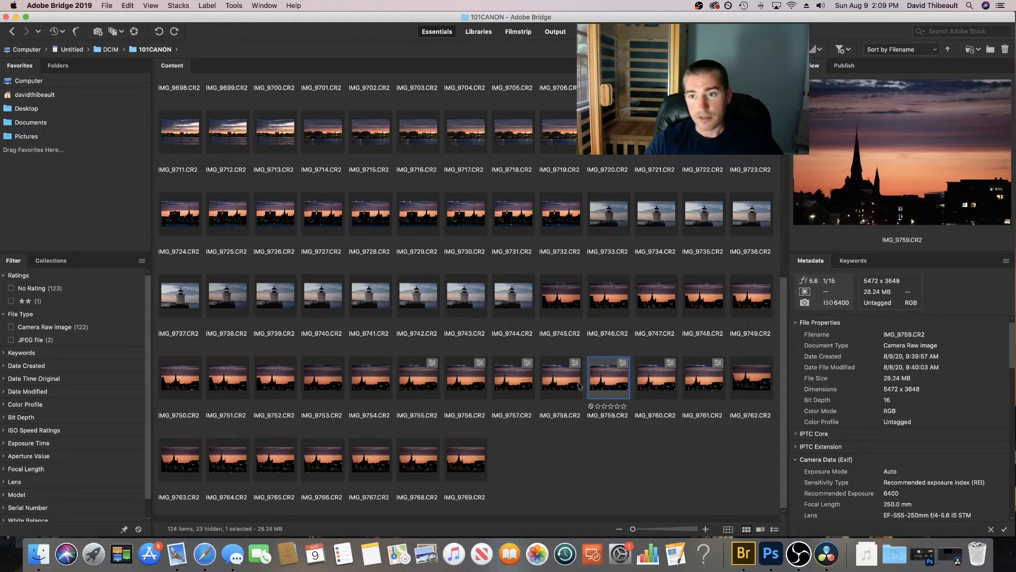
pyautogui.click(560, 386)
# - Open the seven church shots from IMG_9755.CR2 through IMG_9761.CR2 together in Camera Raw
pyautogui.click(416, 380)
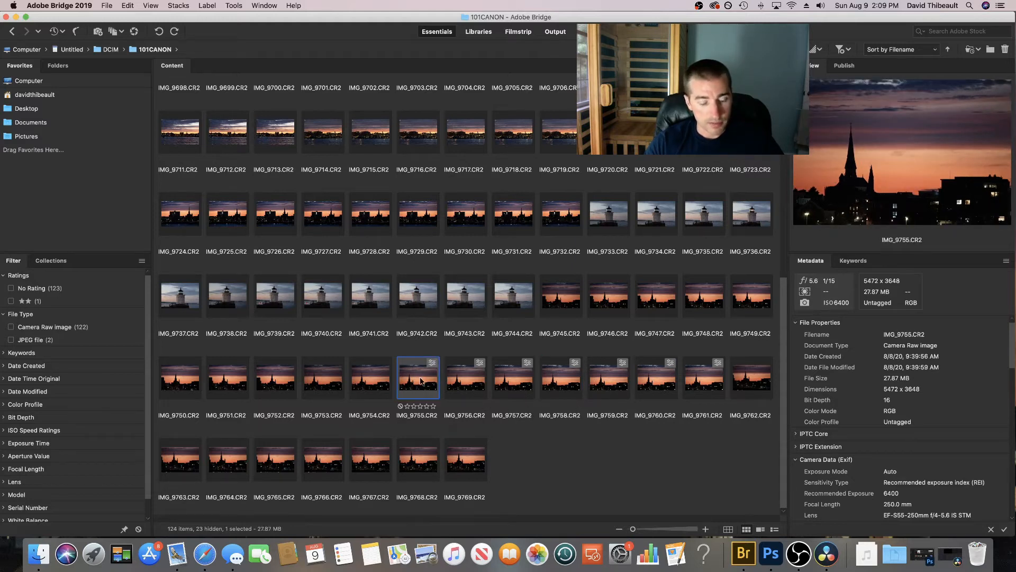
pyautogui.keyDown('shift'); pyautogui.click(719, 385); pyautogui.keyUp('shift')
pyautogui.rightClick(656, 376)
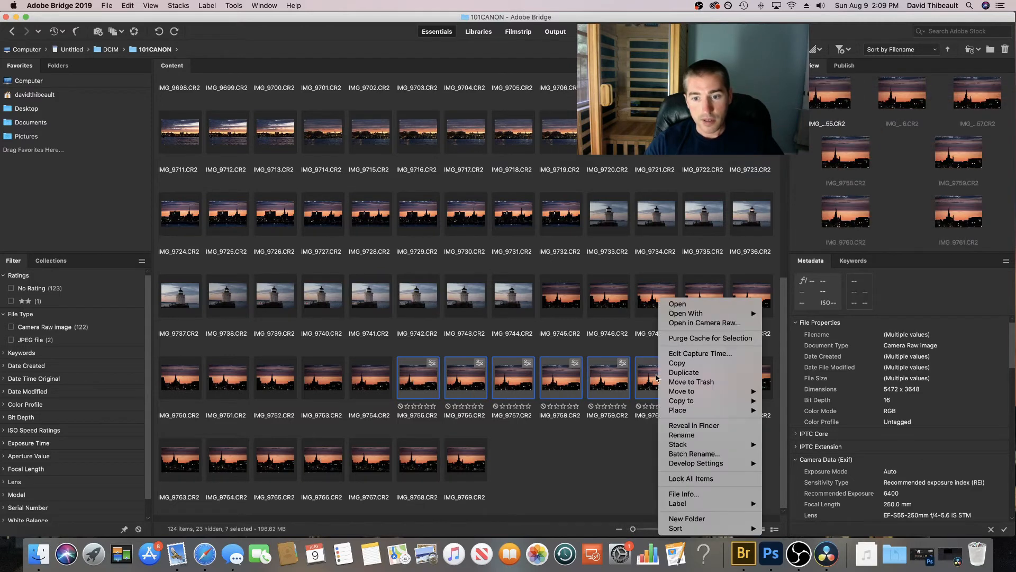
pyautogui.click(729, 324)
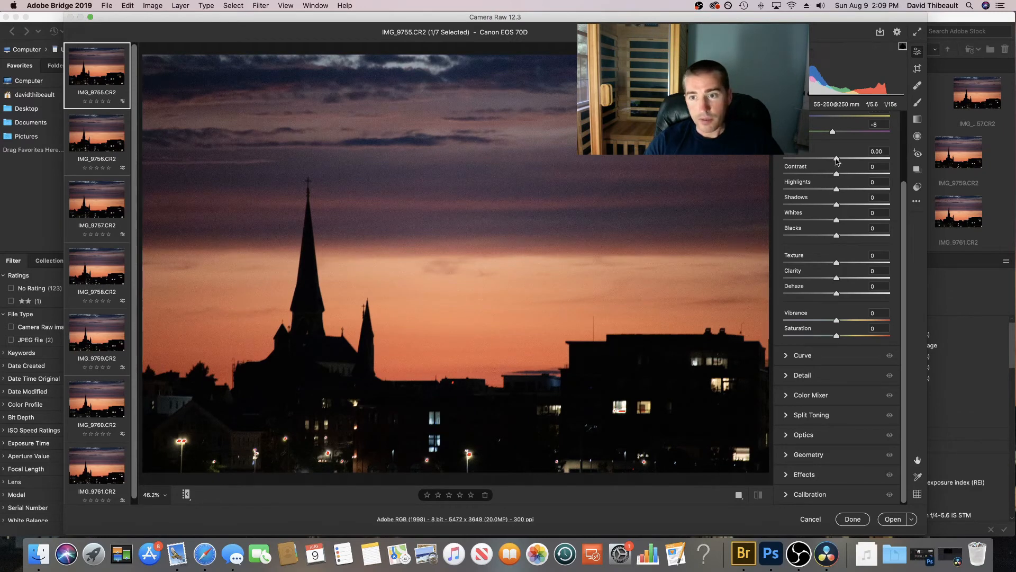
# - Set exposure to +1.10, highlights to -100 and shadows to +37 on IMG_9755.CR2 and check the grain around the church
pyautogui.moveTo(838, 162); pyautogui.dragTo(851, 161)
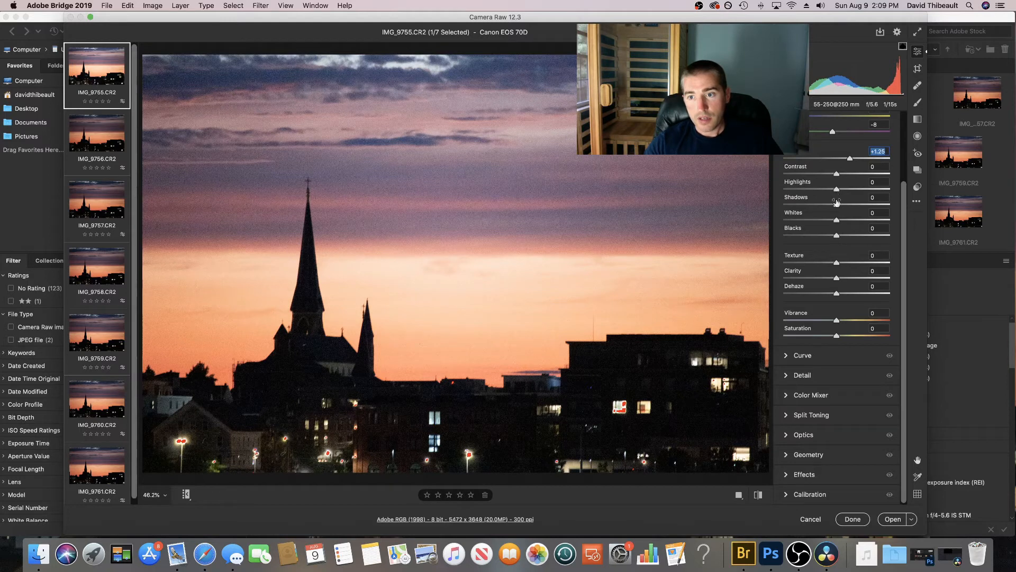
pyautogui.moveTo(837, 205); pyautogui.dragTo(858, 207)
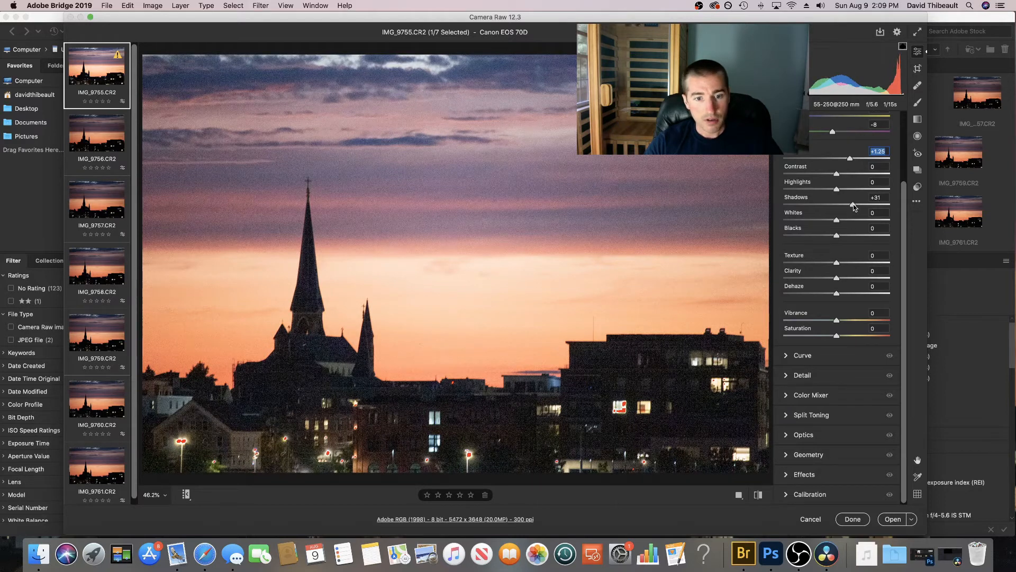
pyautogui.moveTo(854, 207); pyautogui.dragTo(780, 191)
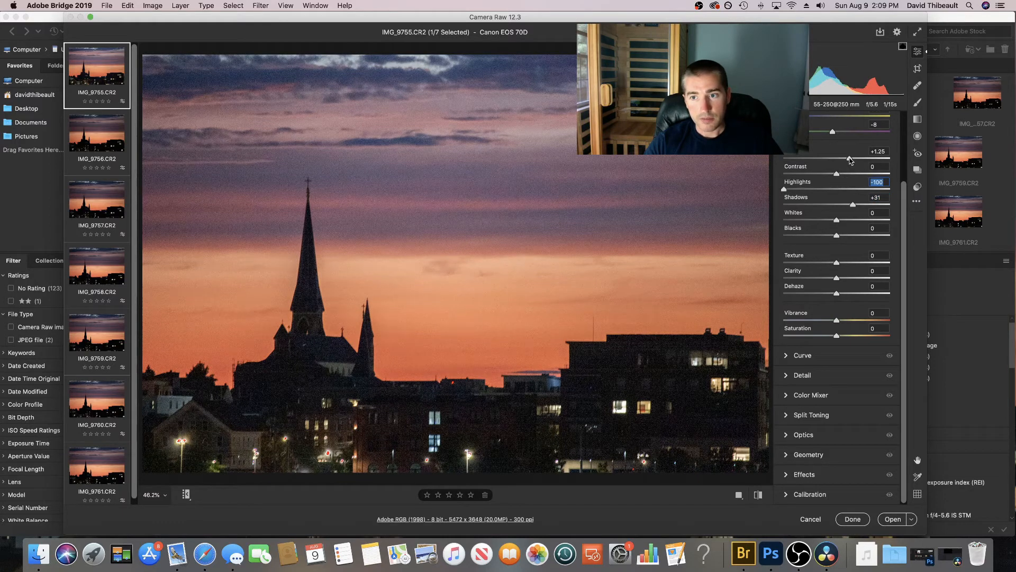
pyautogui.moveTo(849, 158); pyautogui.dragTo(848, 158)
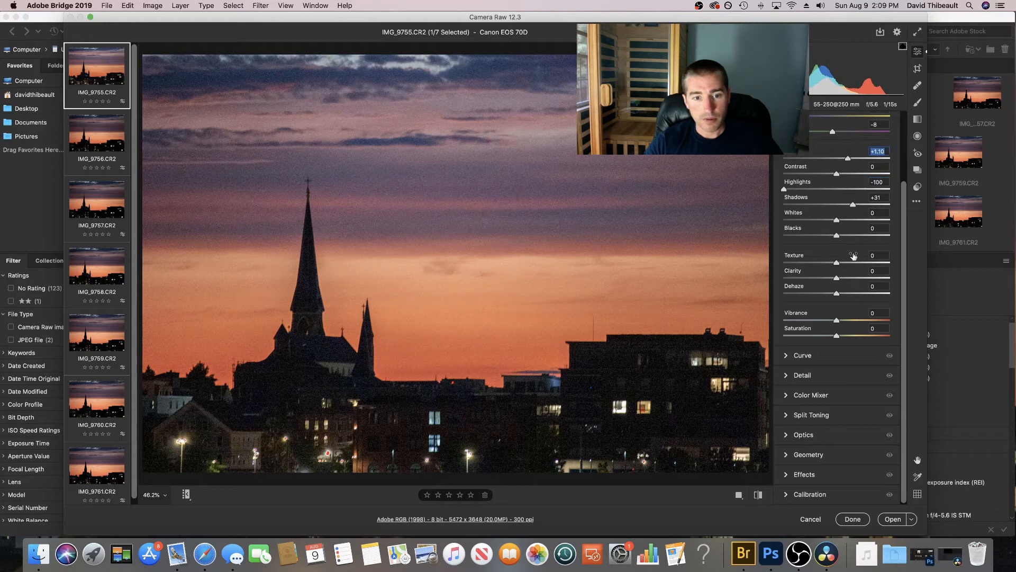
pyautogui.moveTo(855, 207); pyautogui.dragTo(857, 208)
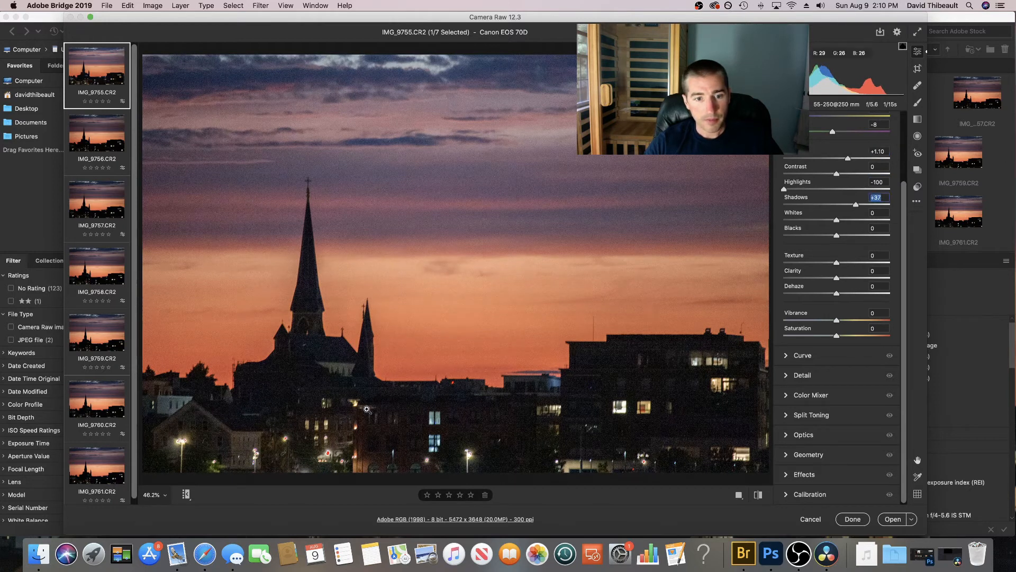
pyautogui.click(334, 365)
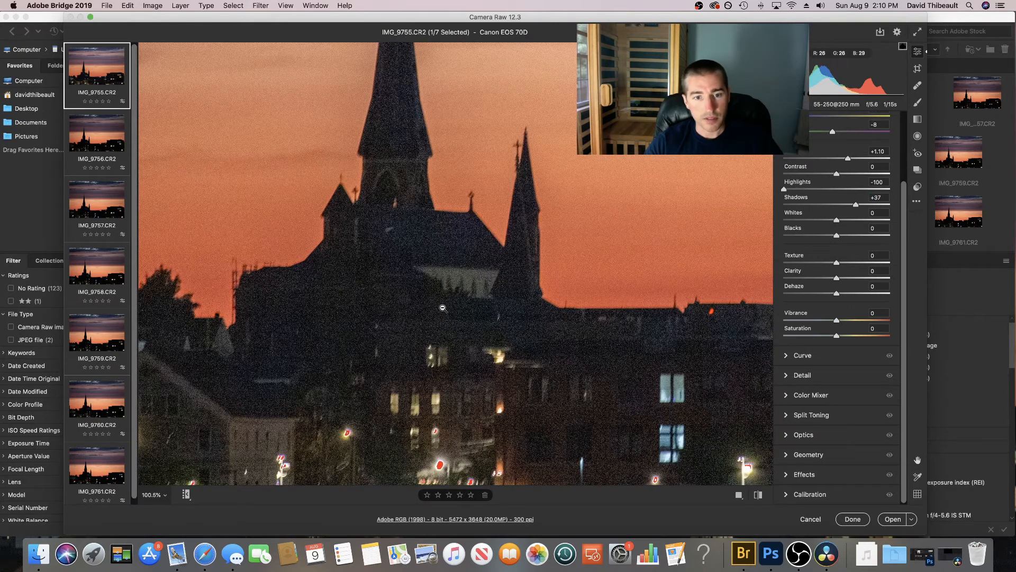
pyautogui.rightClick(457, 273)
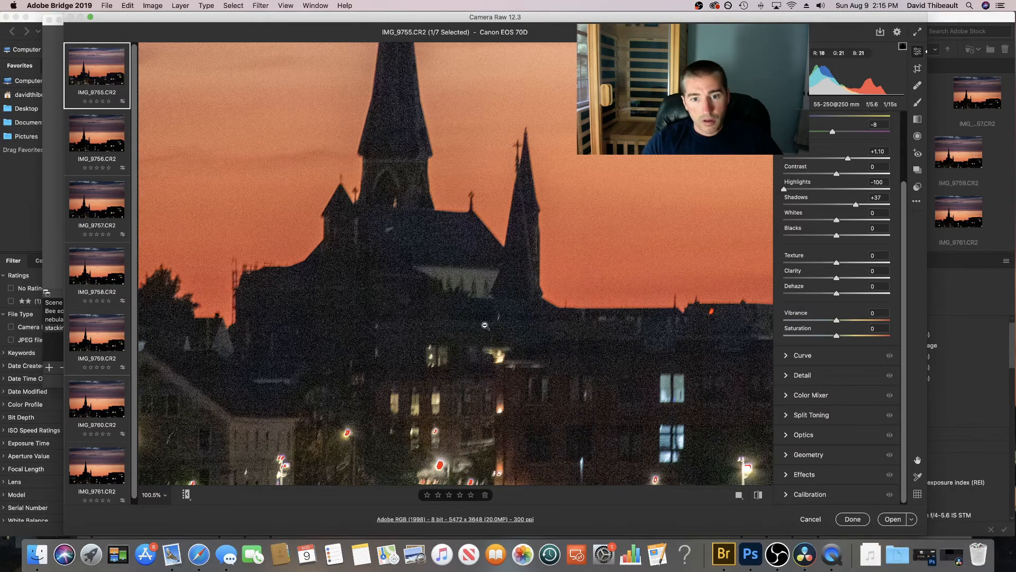
# - Synchronize the adjustments of IMG_9755.CR2 to all seven church shots using the Default subset and finish the raw editing
pyautogui.rightClick(485, 300)
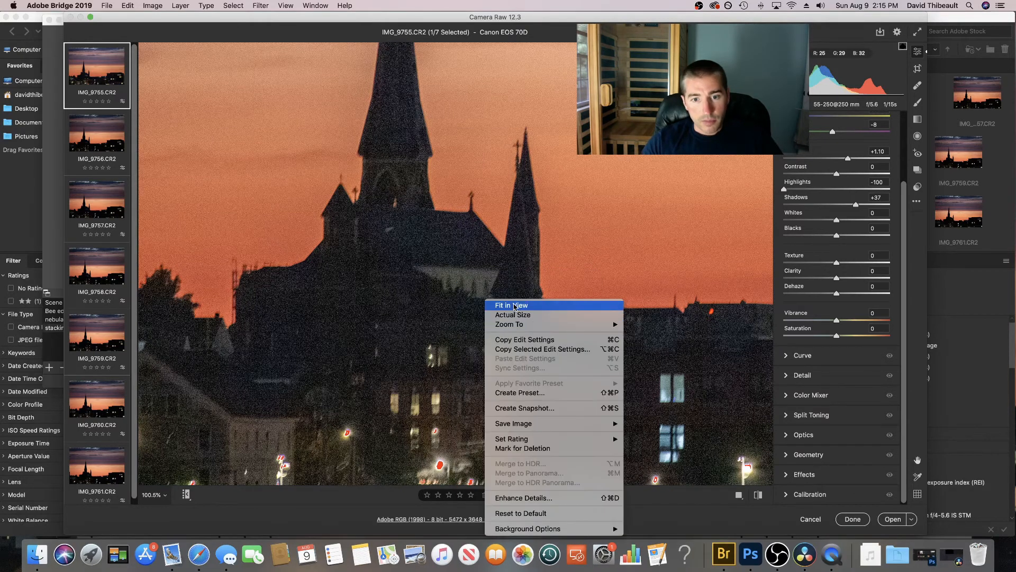
pyautogui.click(514, 307)
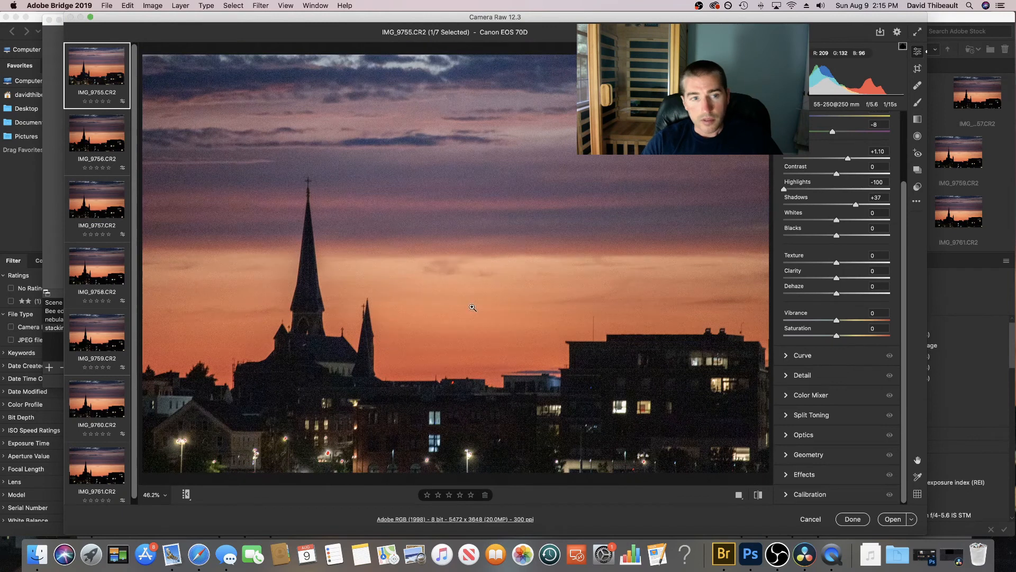
pyautogui.scroll(-1, 107, 77)
pyautogui.scroll(1, 107, 78)
pyautogui.rightClick(102, 78)
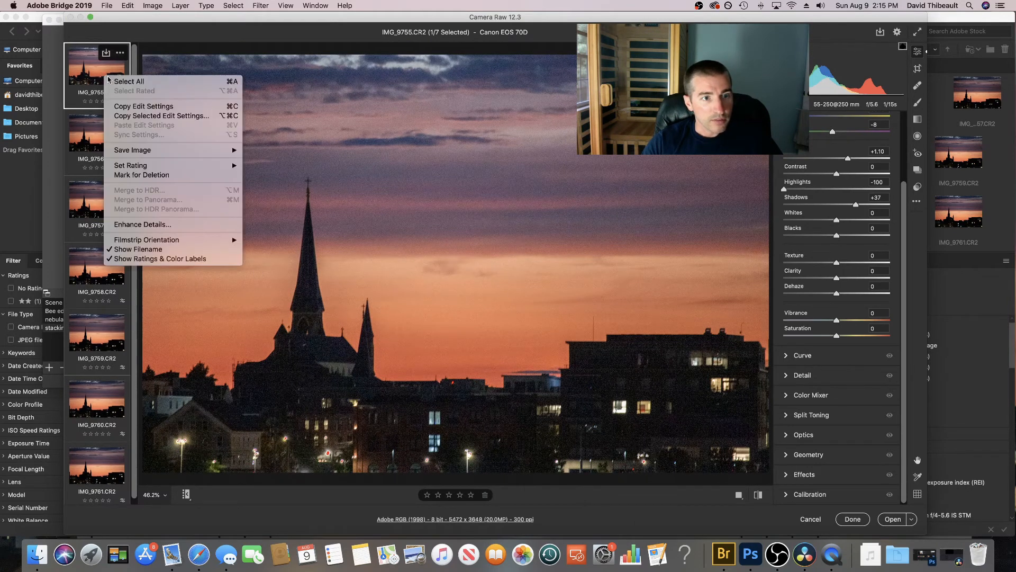
pyautogui.click(144, 82)
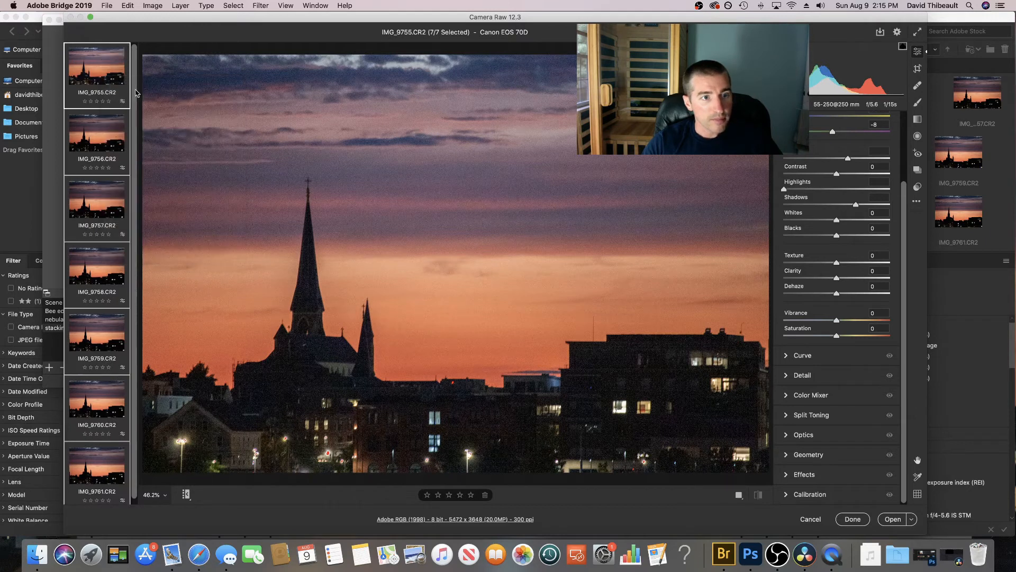
pyautogui.rightClick(104, 79)
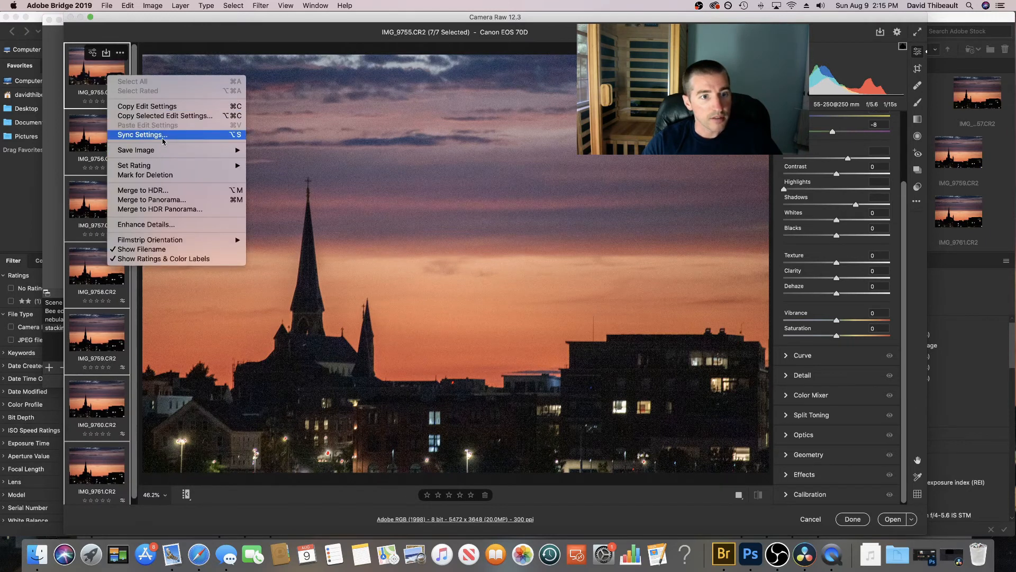
pyautogui.click(142, 135)
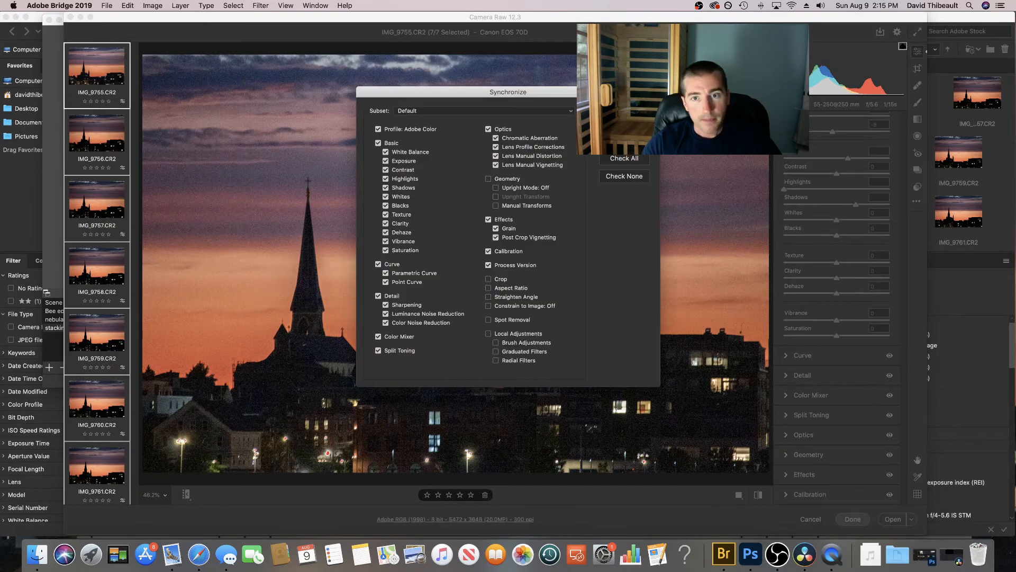
pyautogui.press('Return')
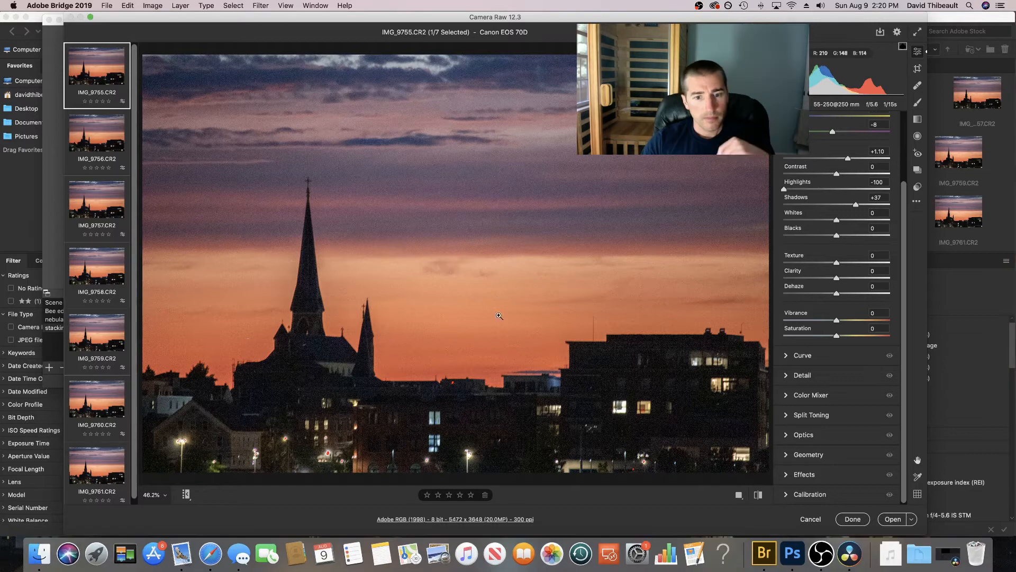
pyautogui.click(852, 519)
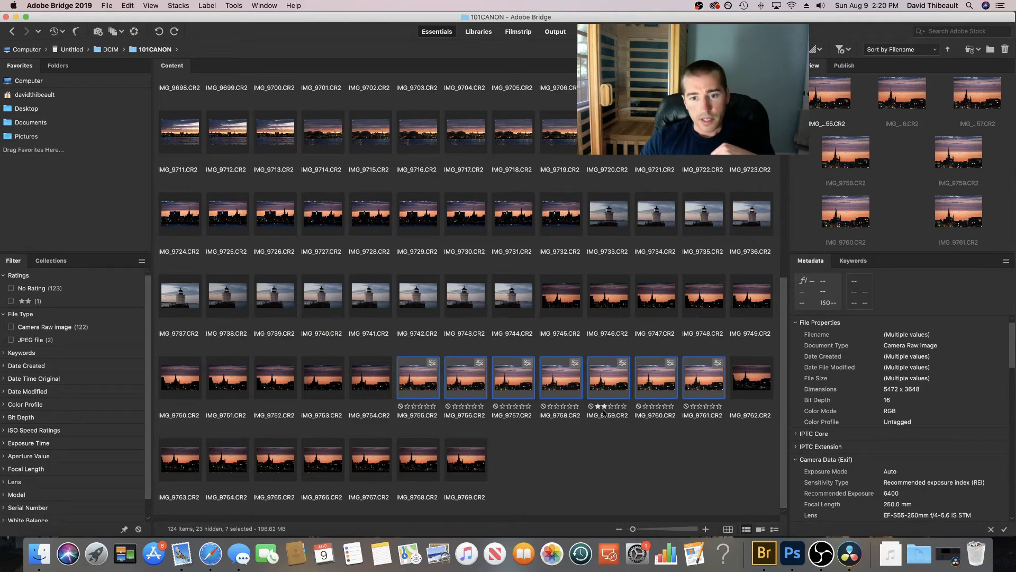
pyautogui.click(234, 6)
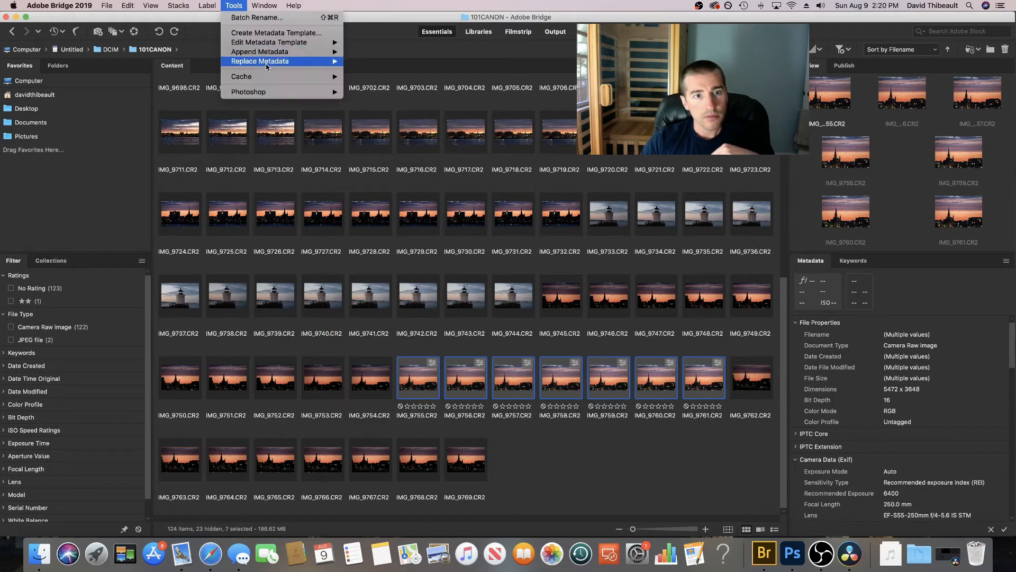
pyautogui.moveTo(295, 96)
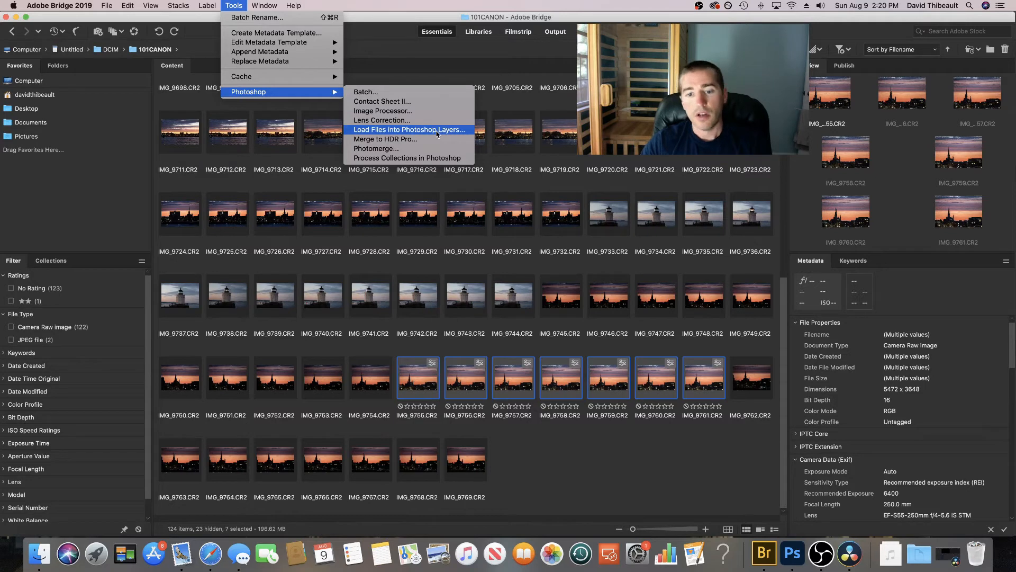
pyautogui.click(597, 477)
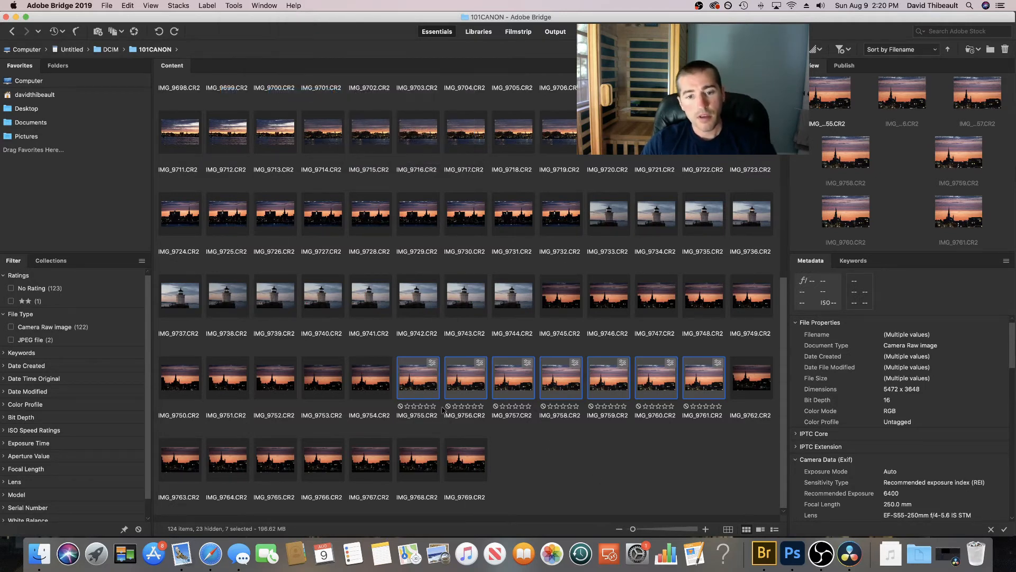
pyautogui.click(663, 406)
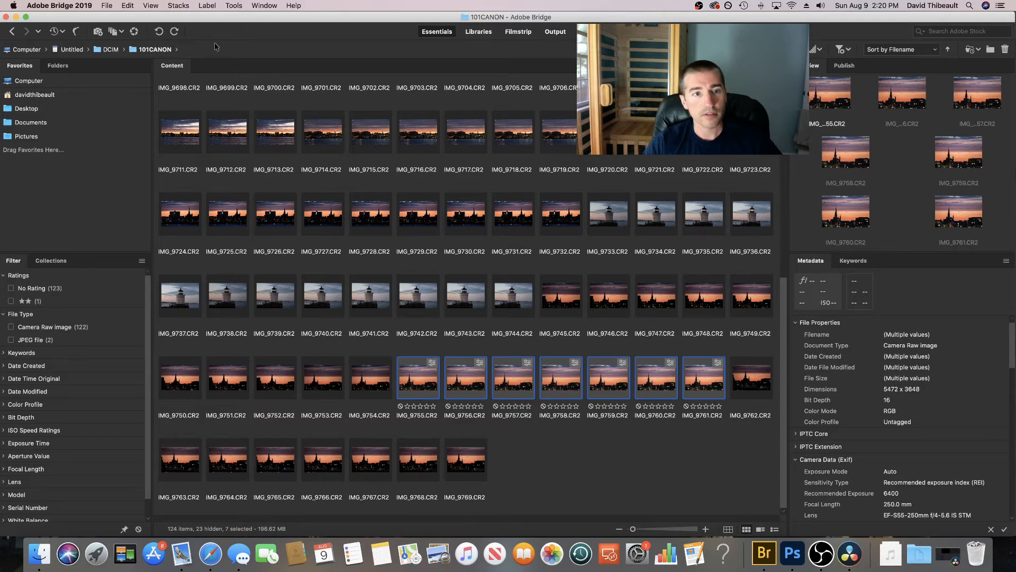
# - Load the seven selected shots, IMG_9755.CR2 to IMG_9761.CR2, into Photoshop as layers of one document
pyautogui.click(233, 6)
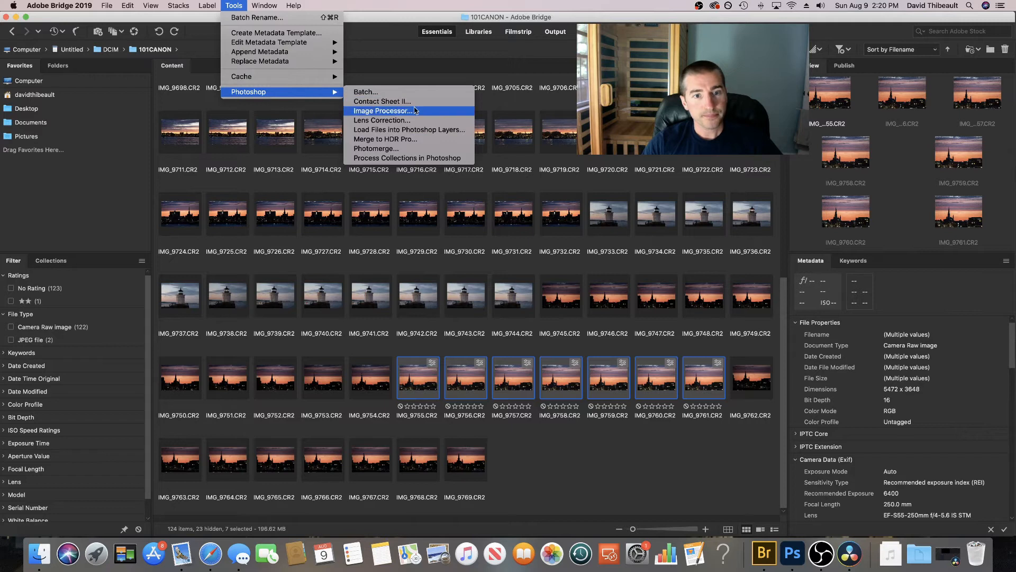
pyautogui.click(437, 131)
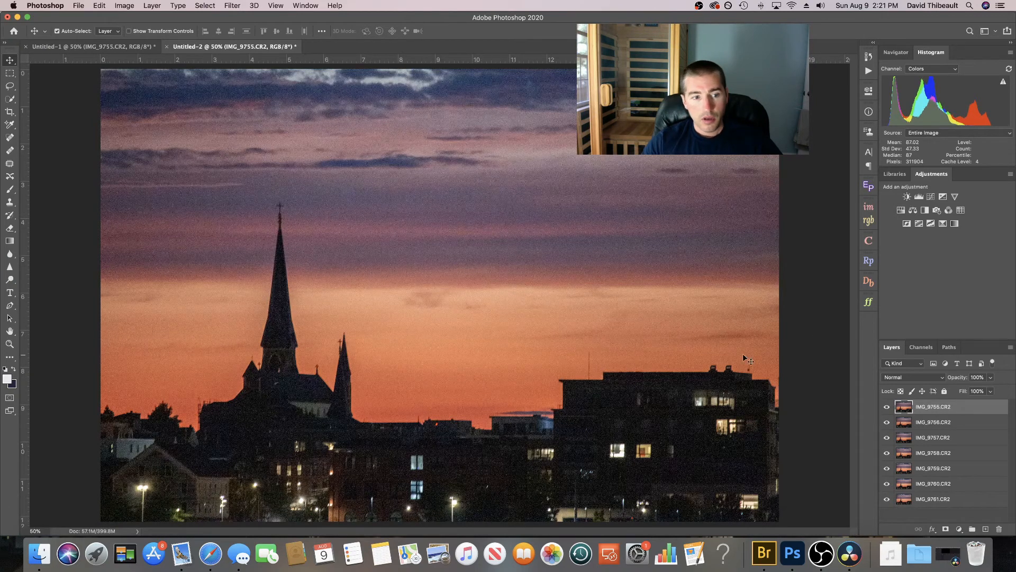
# - Hide the layers IMG_9755.CR2, IMG_9756.CR2 and IMG_9757.CR2 one by one to compare framing between shots, and show them again
pyautogui.click(9, 344)
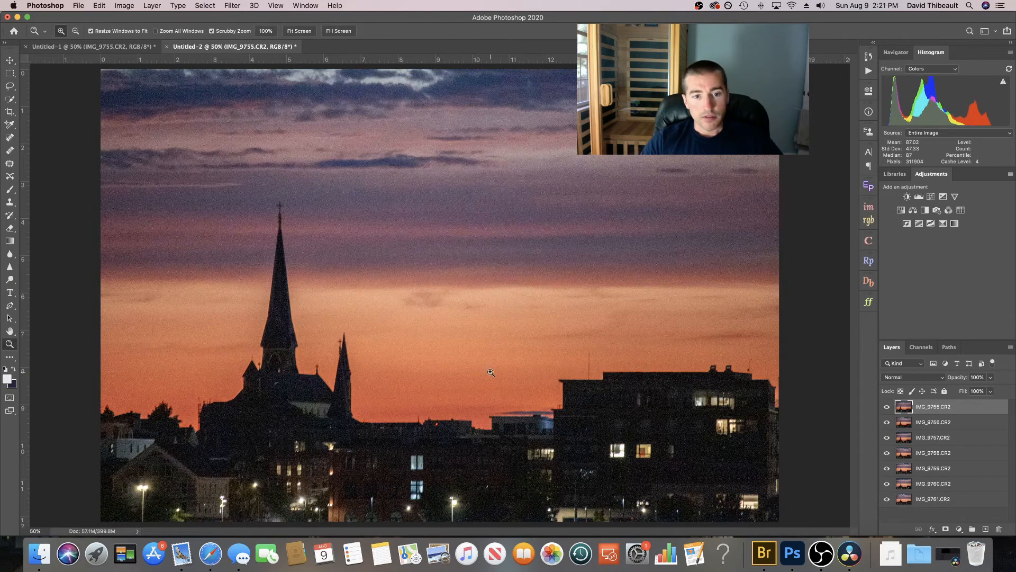
pyautogui.click(887, 406)
pyautogui.click(887, 422)
pyautogui.click(887, 437)
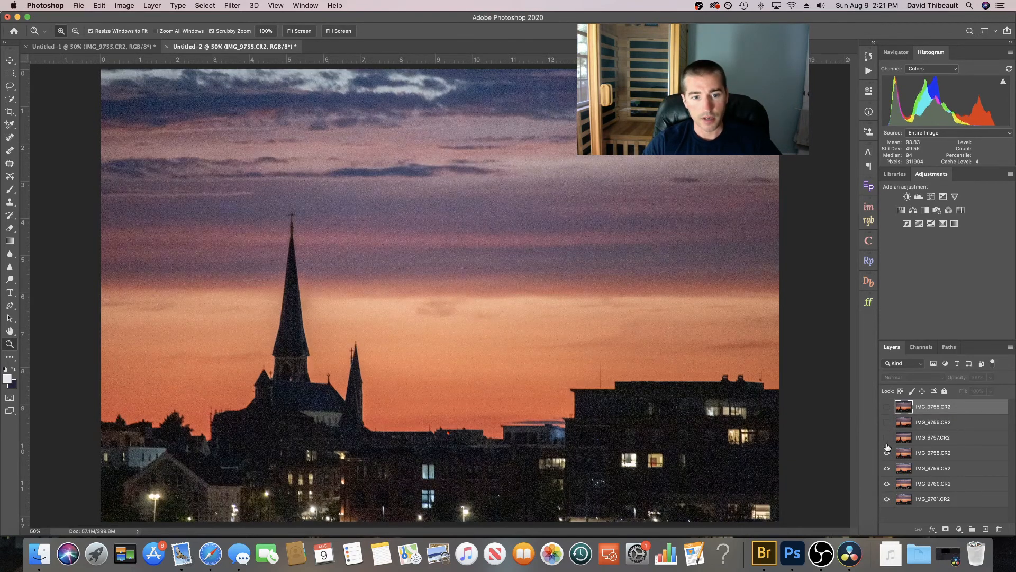
pyautogui.moveTo(887, 438); pyautogui.dragTo(887, 407)
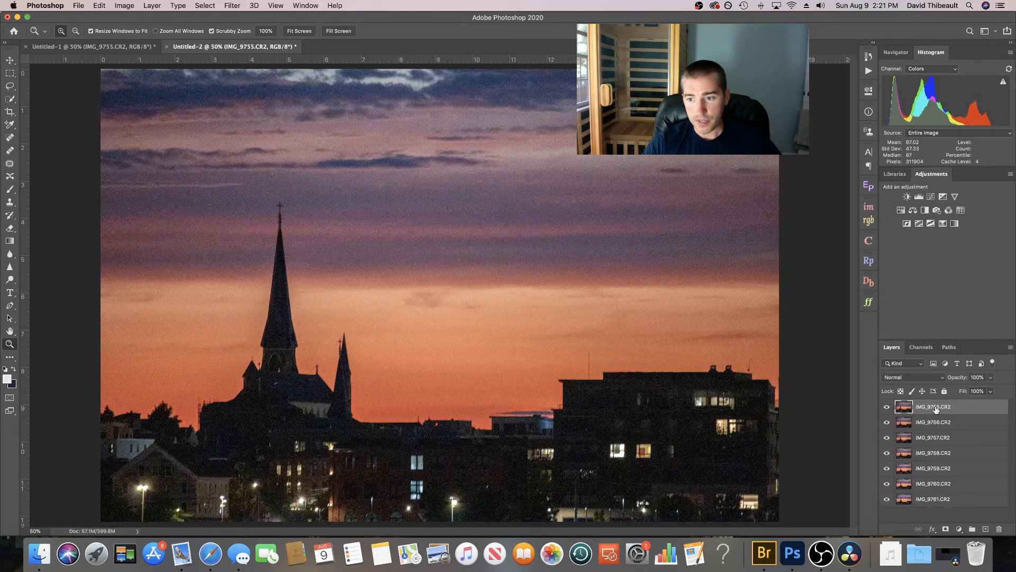
# - Auto-align all seven layers, IMG_9755.CR2 through IMG_9761.CR2, with the Auto projection
pyautogui.keyDown('shift'); pyautogui.click(928, 500); pyautogui.keyUp('shift')
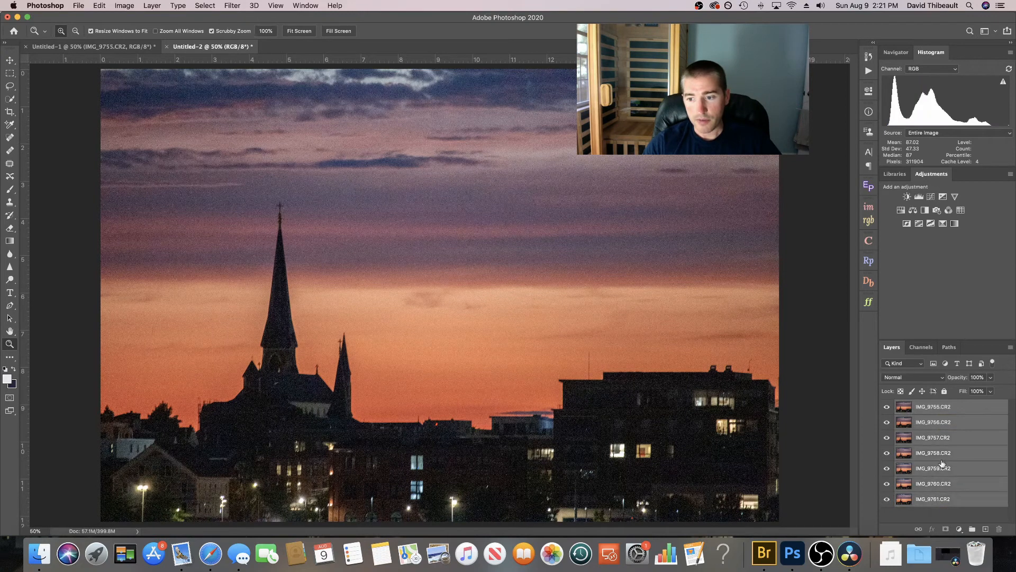
pyautogui.click(125, 6)
pyautogui.moveTo(109, 8)
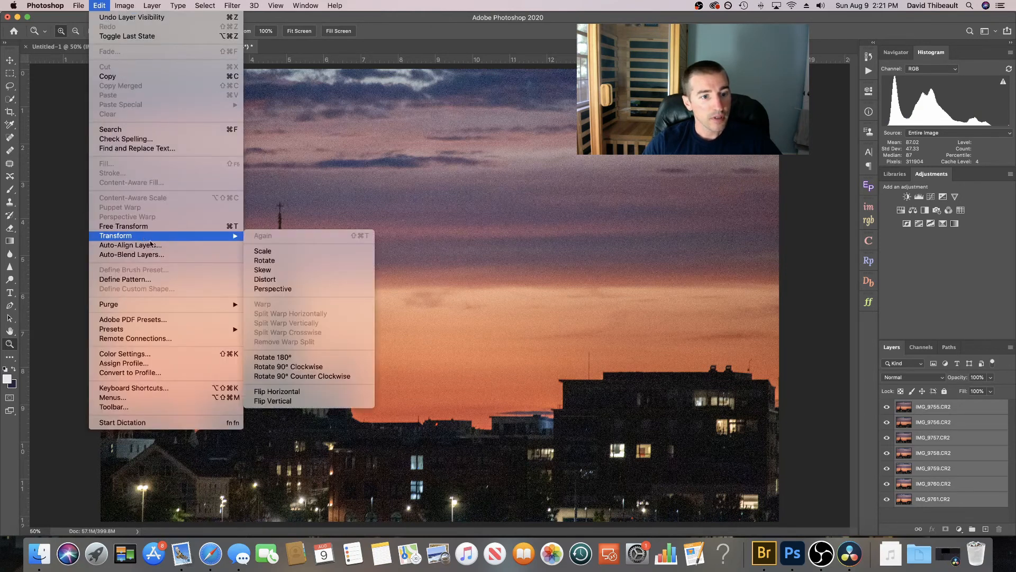
pyautogui.click(174, 246)
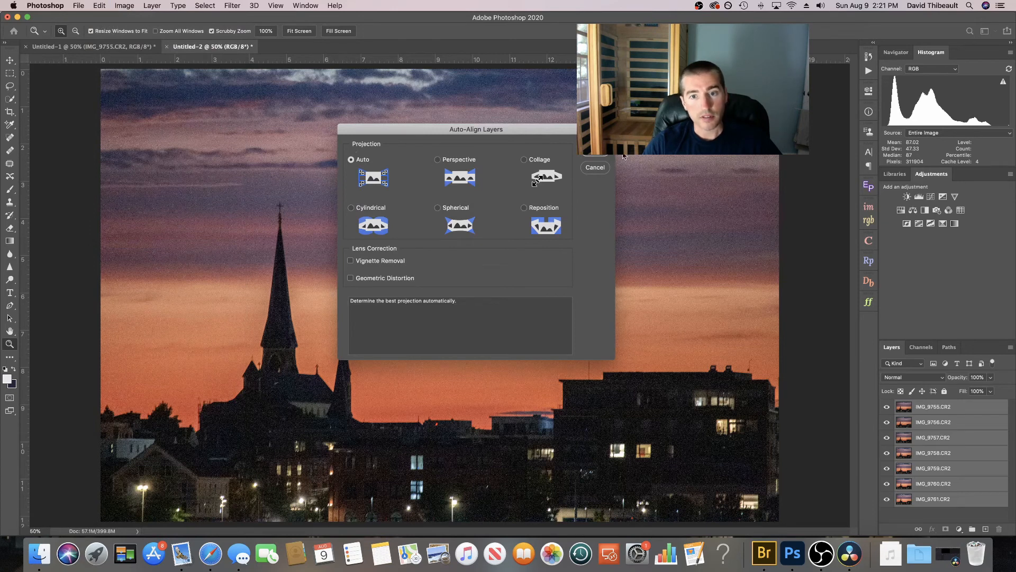
pyautogui.click(592, 155)
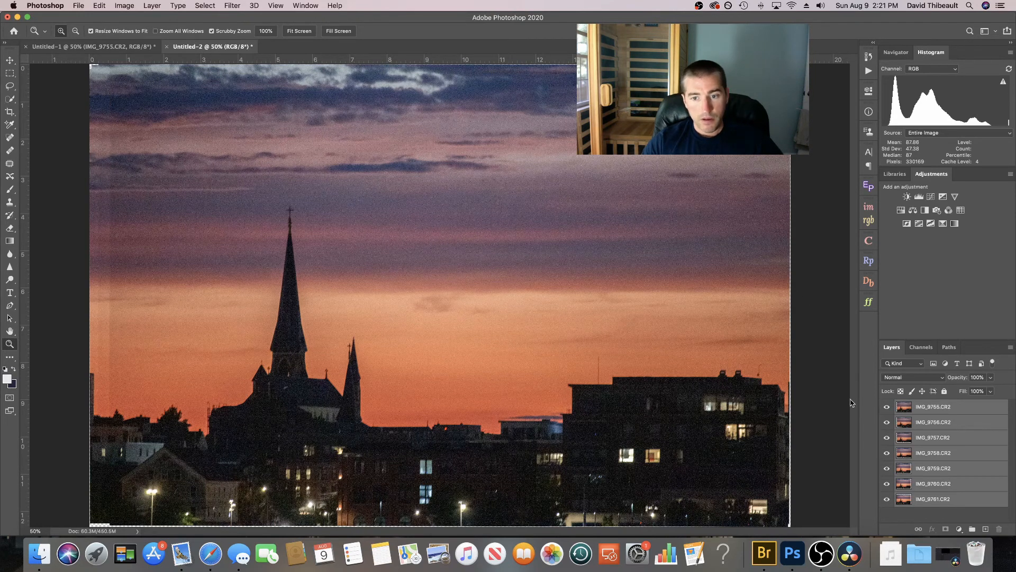
# - Convert the seven aligned layers into a single smart object and set its stack mode to Mean
pyautogui.click(153, 5)
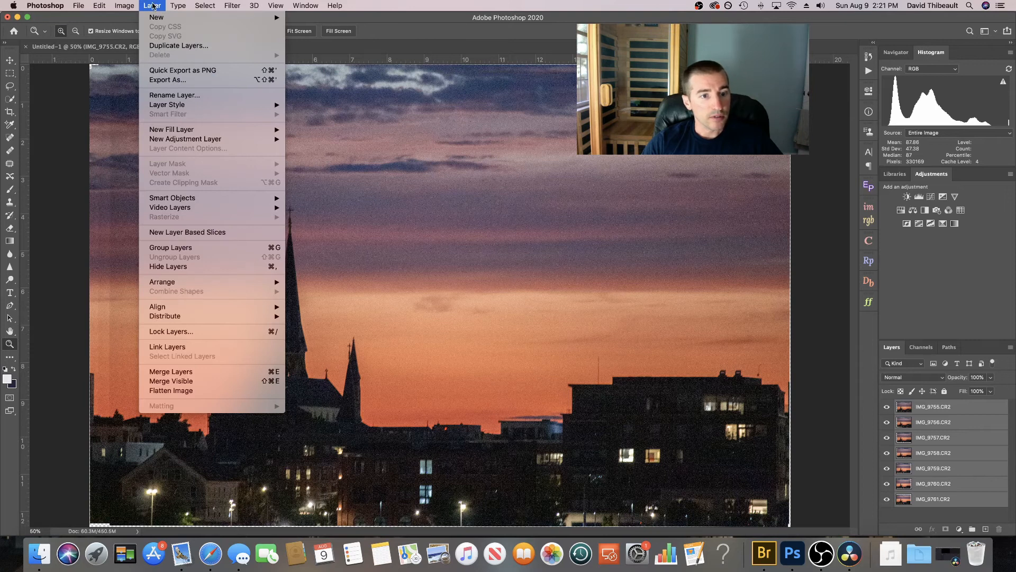
pyautogui.moveTo(198, 199)
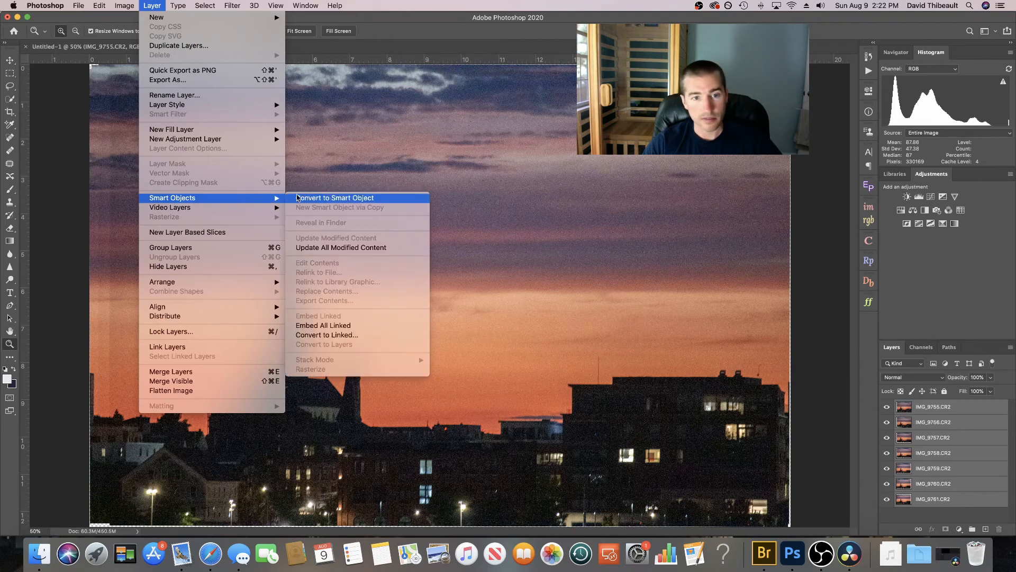
pyautogui.click(350, 199)
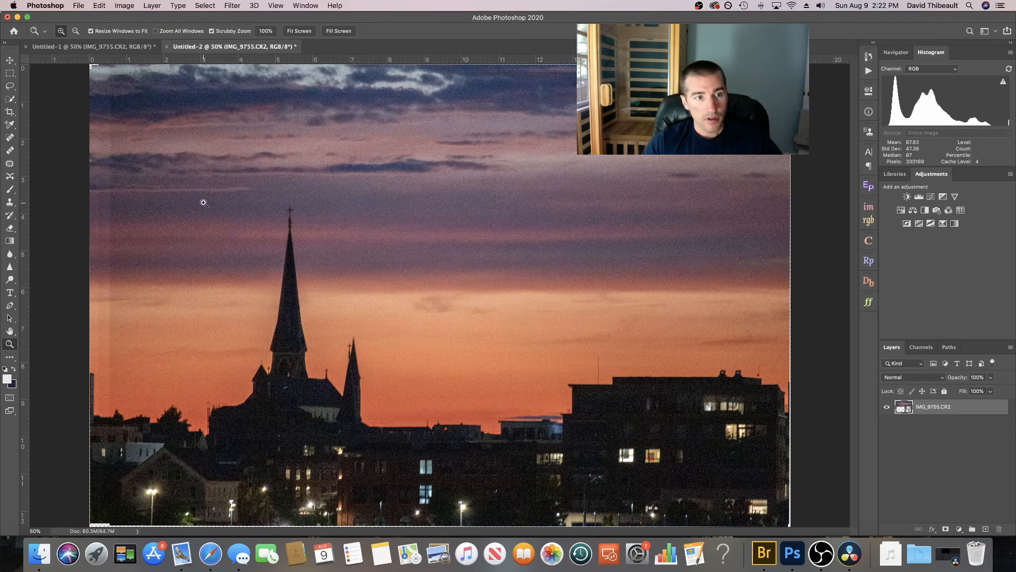
pyautogui.click(151, 6)
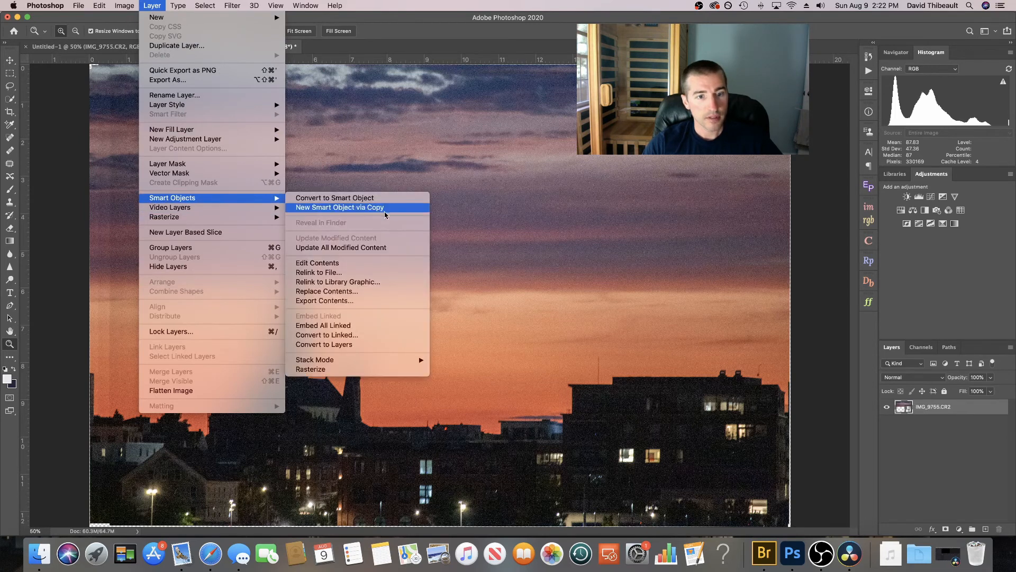
pyautogui.moveTo(394, 359)
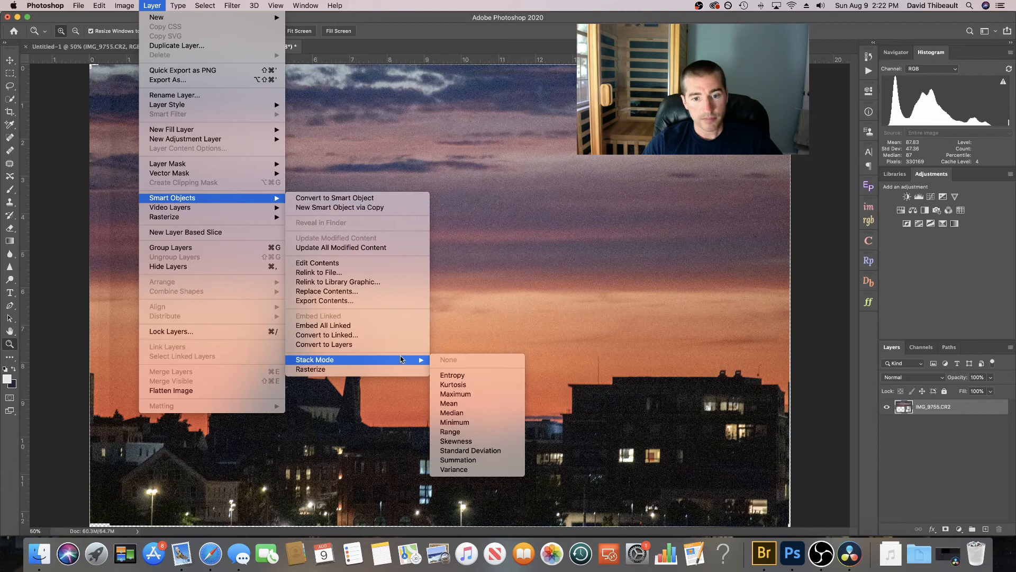
pyautogui.click(490, 406)
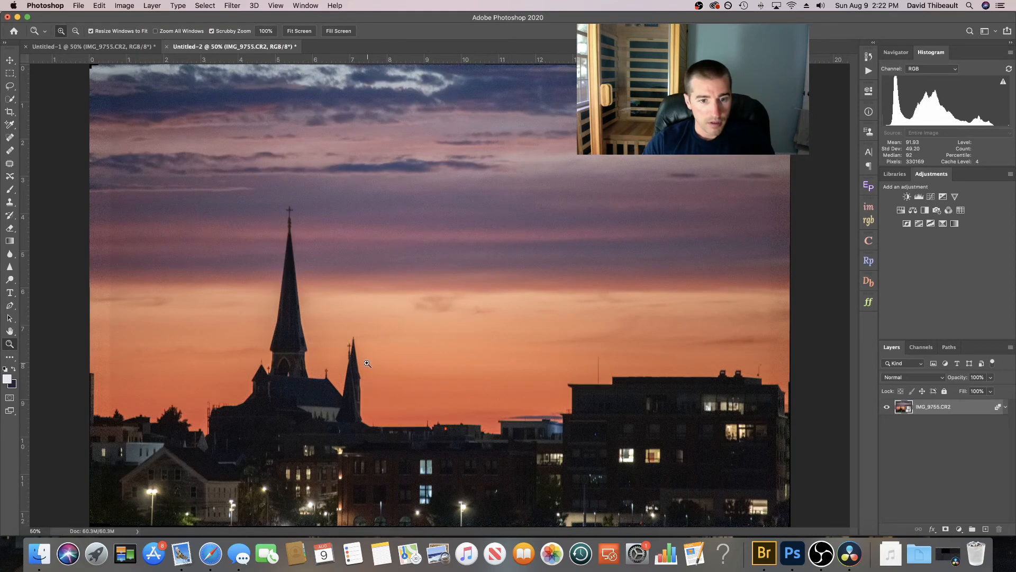
# - Examine the noise in the sky, the church and the dark buildings at 100%, and the church roof at 200%
pyautogui.click(360, 357)
pyautogui.click(312, 398)
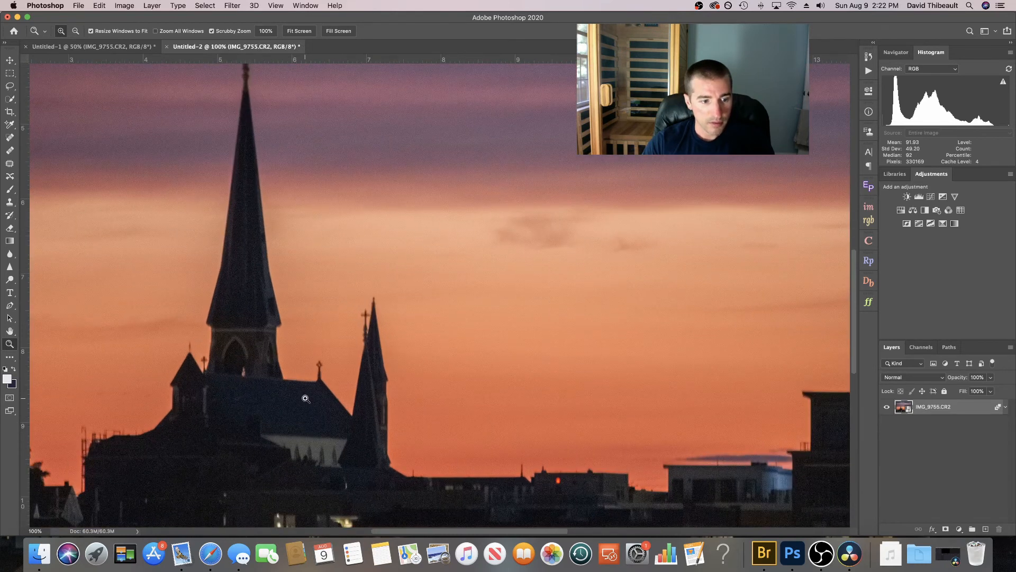
pyautogui.scroll(-1, 307, 397)
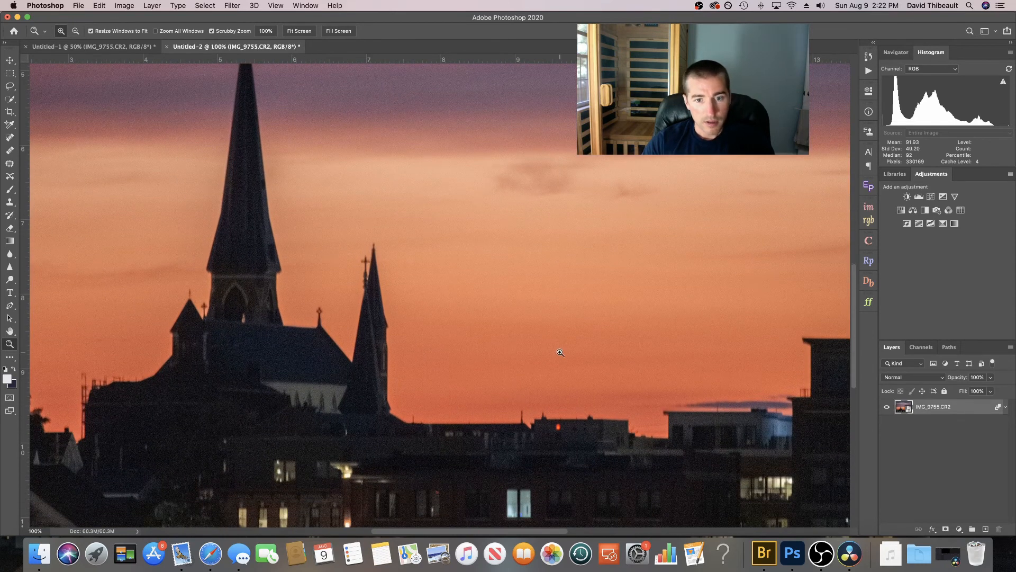
pyautogui.hscroll(1, 560, 352)
pyautogui.scroll(-5, 404, 333)
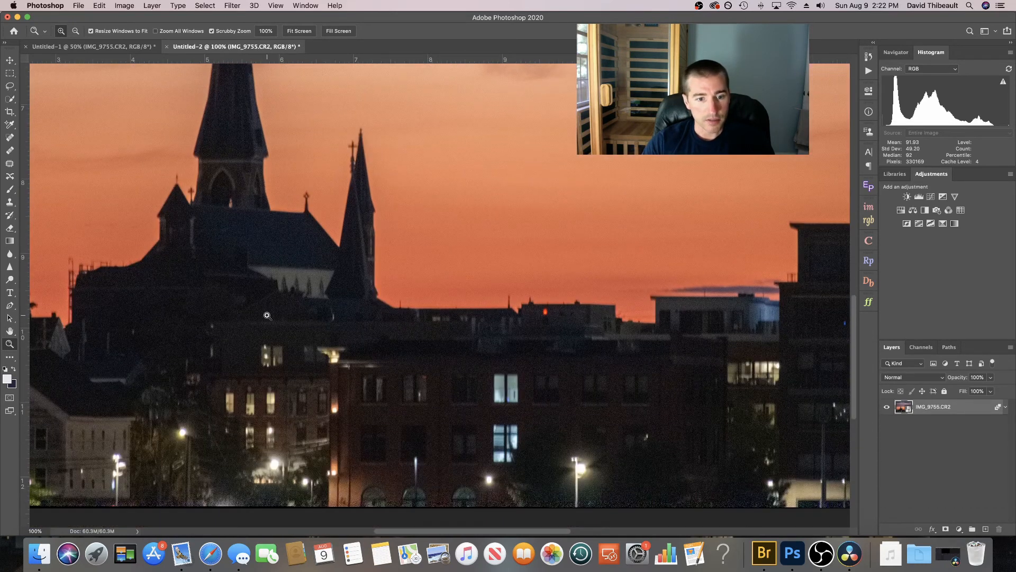
pyautogui.scroll(3, 254, 317)
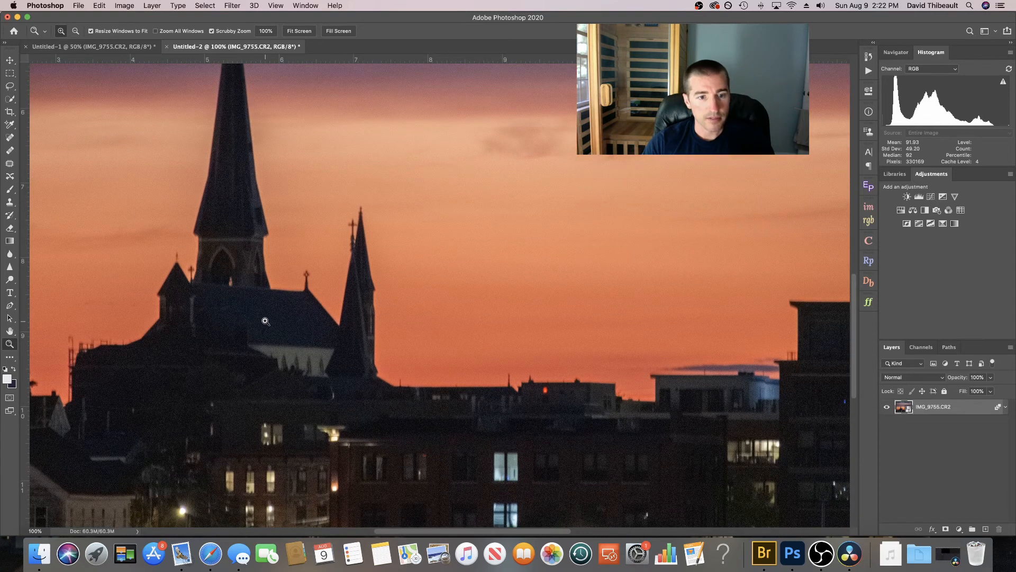
pyautogui.click(262, 318)
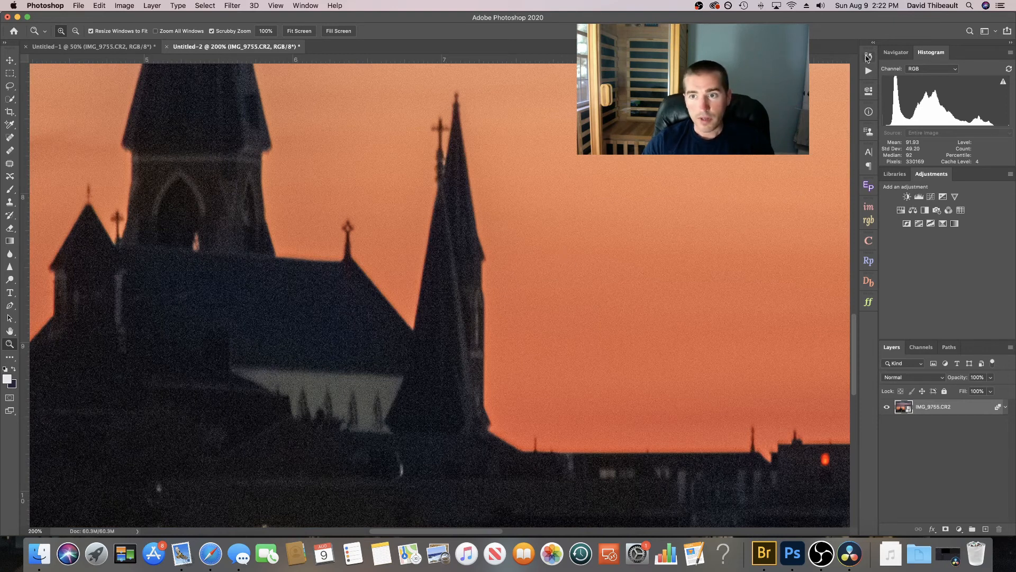
# - Compare the church before and after Mean stacking by going back to the smart object history state and returning to the Mean state
pyautogui.click(868, 57)
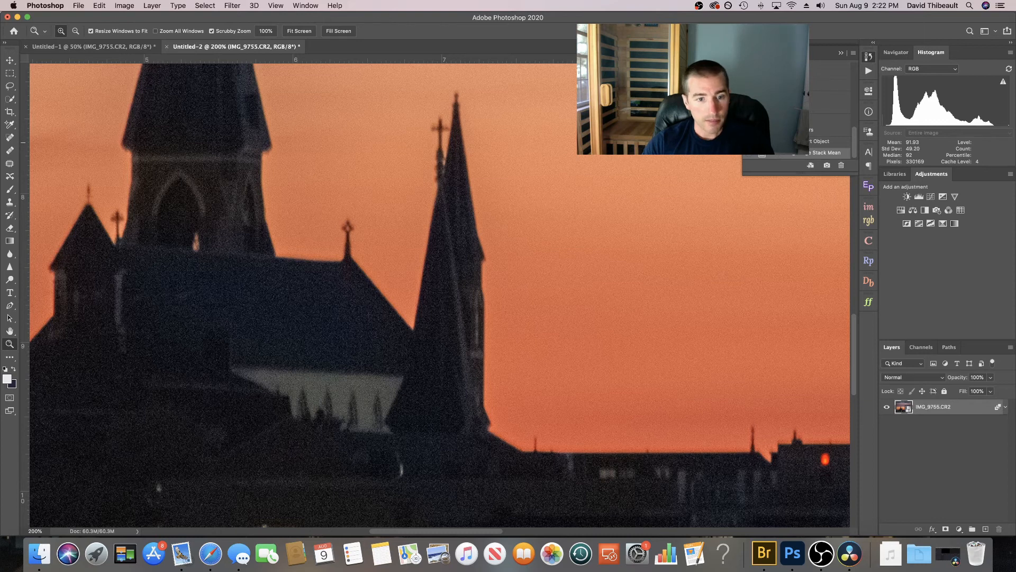
pyautogui.click(819, 141)
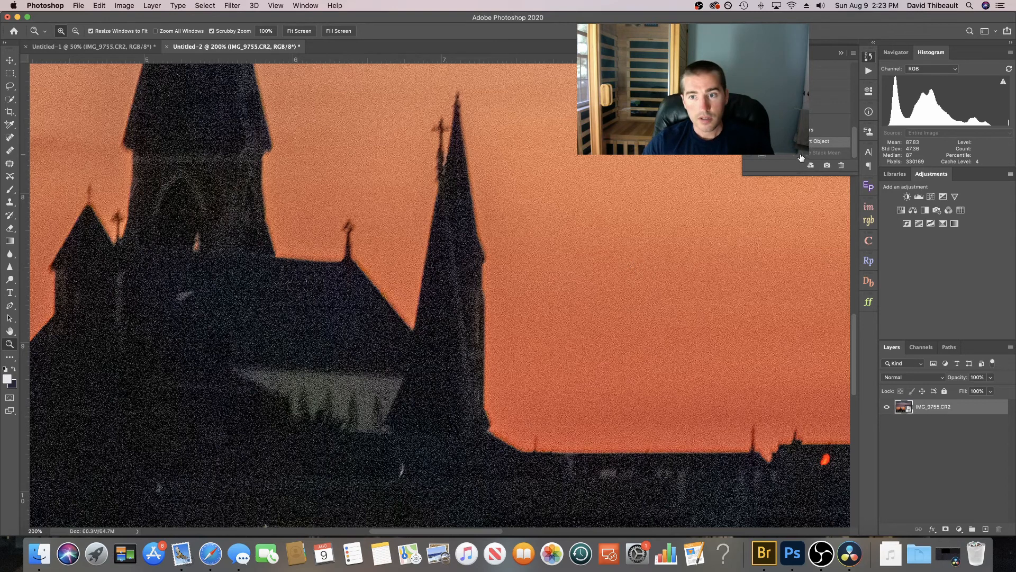
pyautogui.click(784, 157)
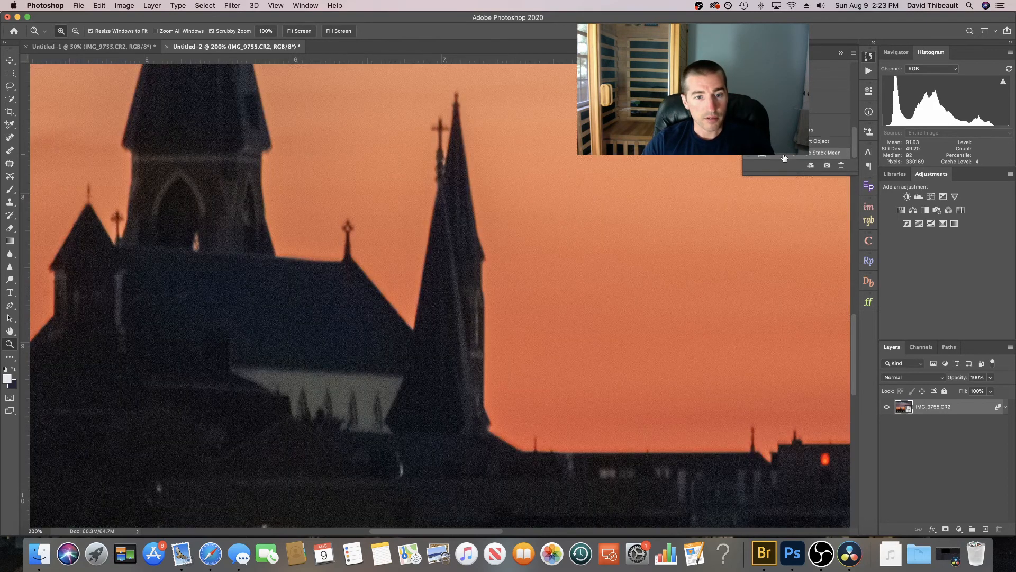
# - Compare the church at 200% without and with the Mean stack once more, ending on the Mean state with the whole image fitted on screen
pyautogui.click(784, 142)
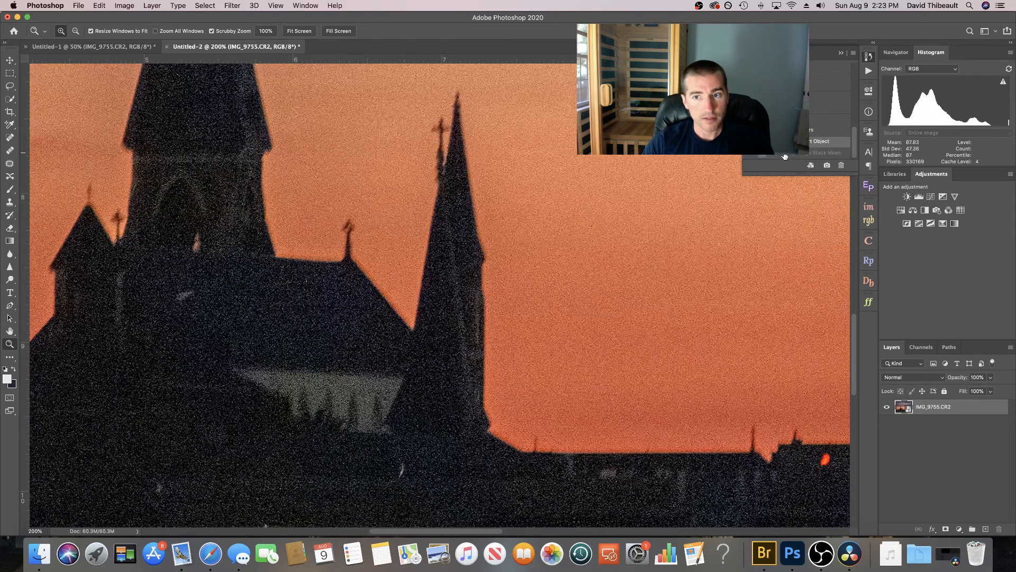
pyautogui.click(784, 155)
pyautogui.rightClick(547, 245)
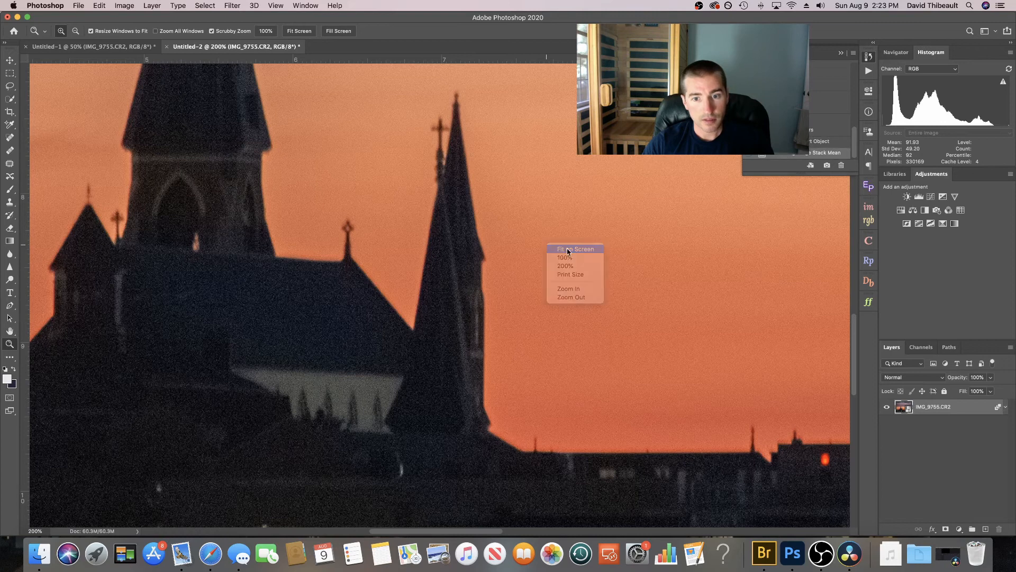
pyautogui.click(565, 251)
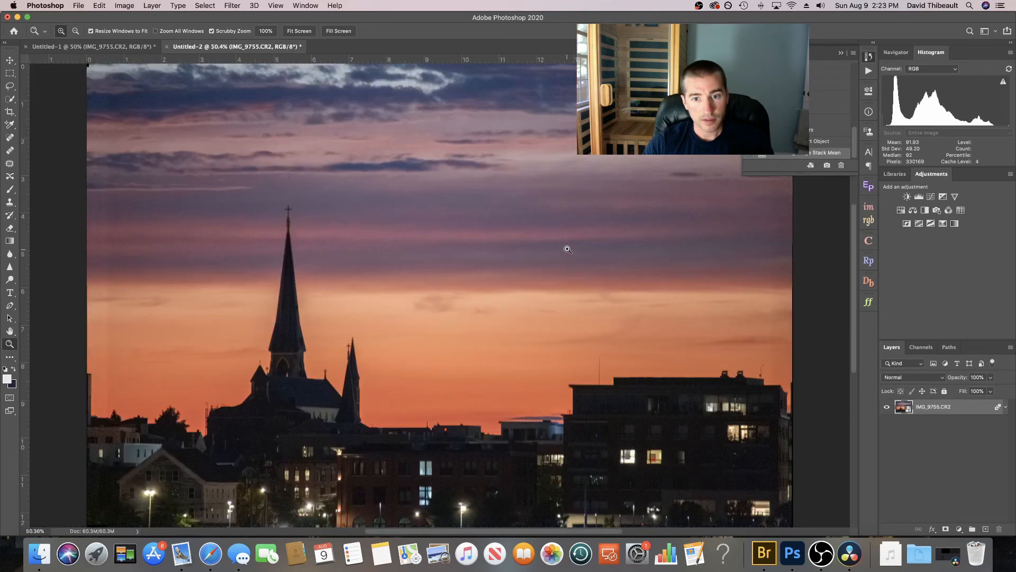
pyautogui.click(841, 54)
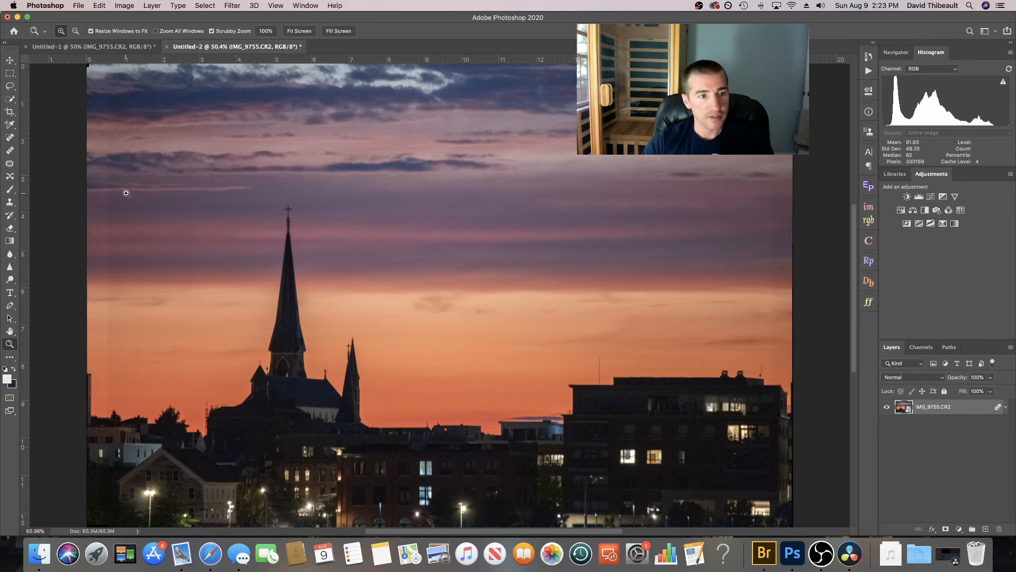
# - Crop the stacked image slightly inward on all four sides to remove the uneven borders left by the layer alignment
pyautogui.click(9, 112)
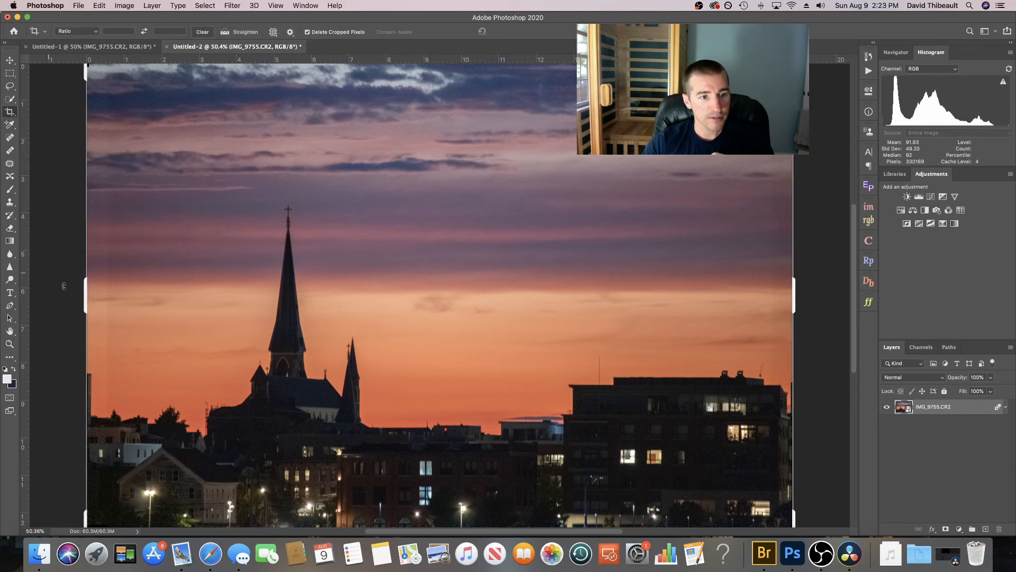
pyautogui.moveTo(88, 300); pyautogui.dragTo(102, 296)
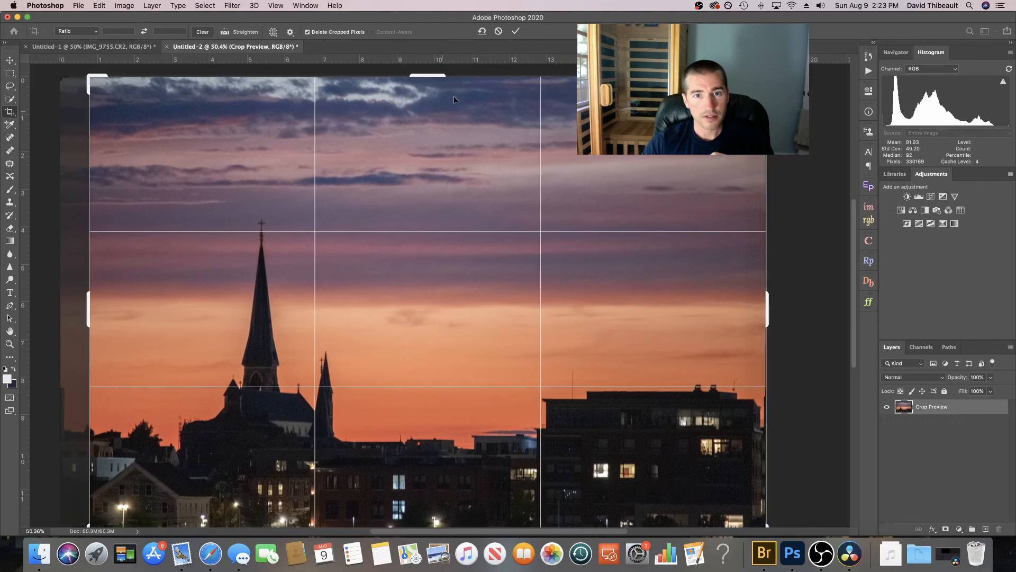
pyautogui.moveTo(432, 78); pyautogui.dragTo(431, 93)
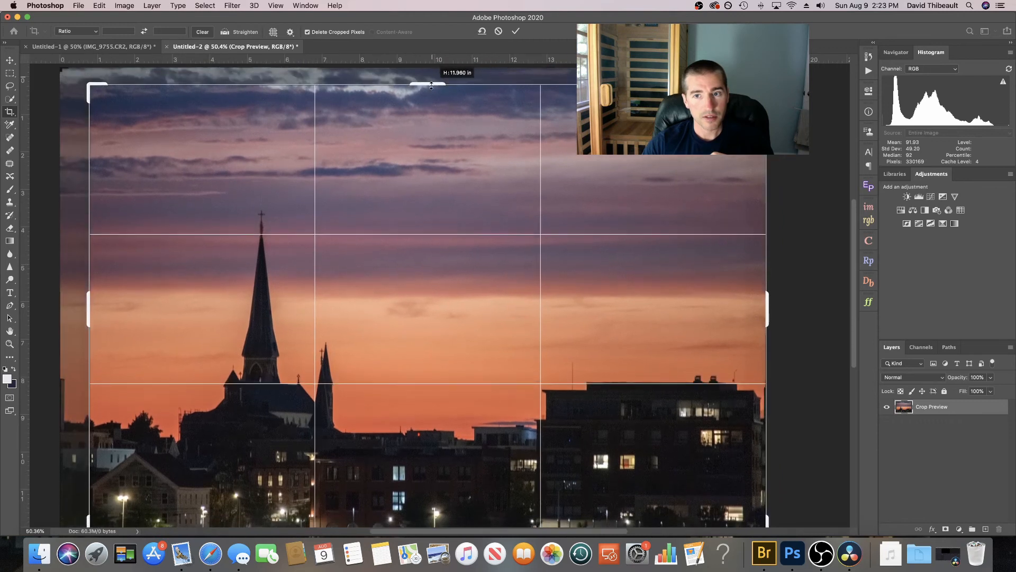
pyautogui.moveTo(768, 322); pyautogui.dragTo(753, 319)
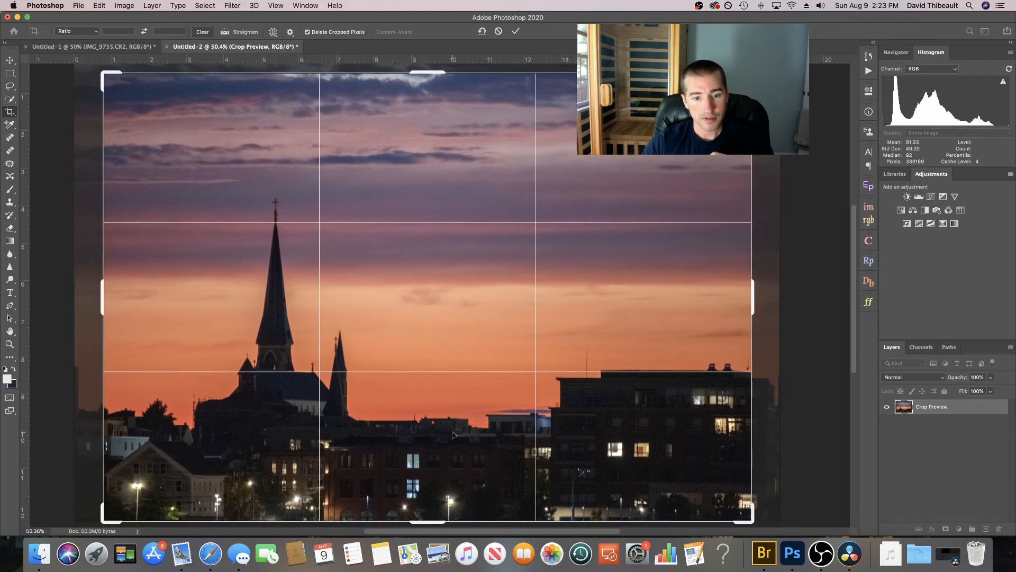
pyautogui.moveTo(428, 521); pyautogui.dragTo(431, 515)
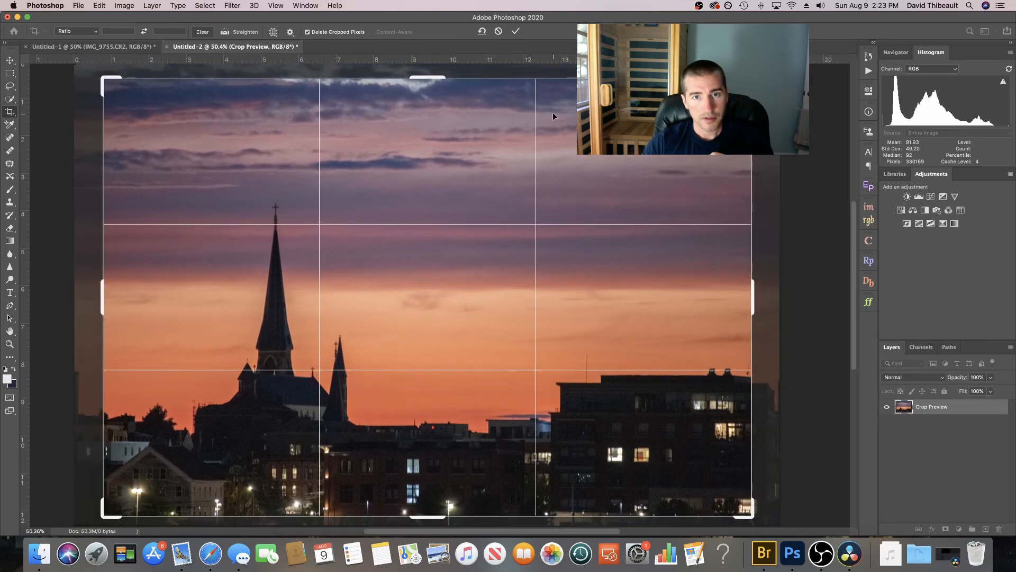
pyautogui.click(516, 31)
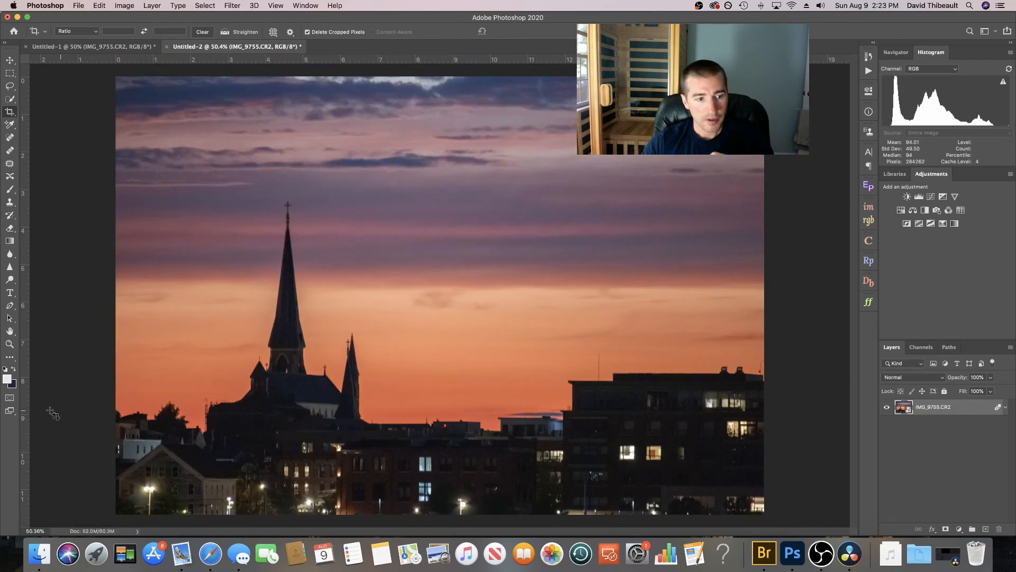
# - Examine the noise in the church and the orange sky of the cropped image at 100%, and return to the fitted view
pyautogui.click(10, 344)
pyautogui.rightClick(390, 323)
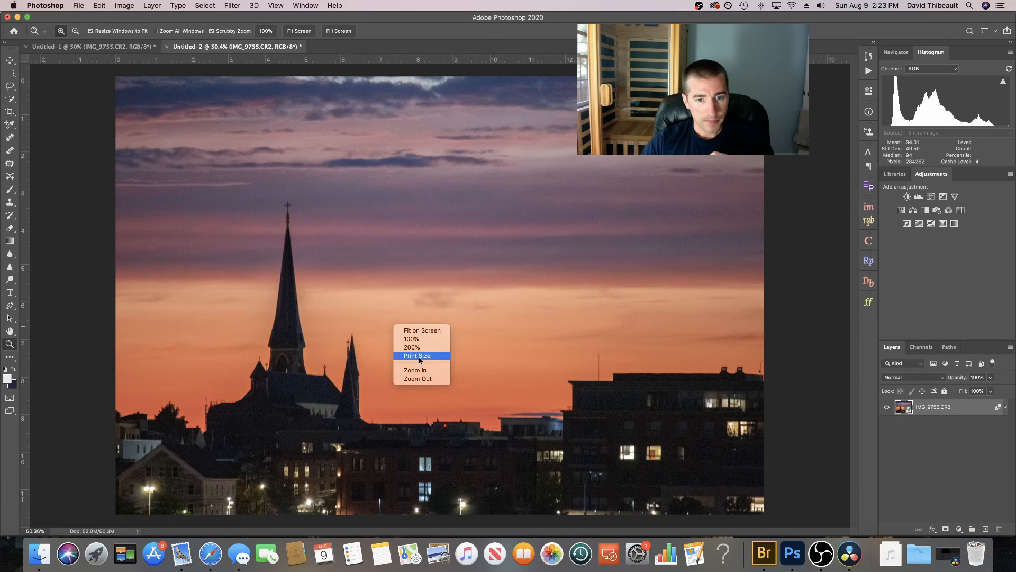
pyautogui.click(415, 379)
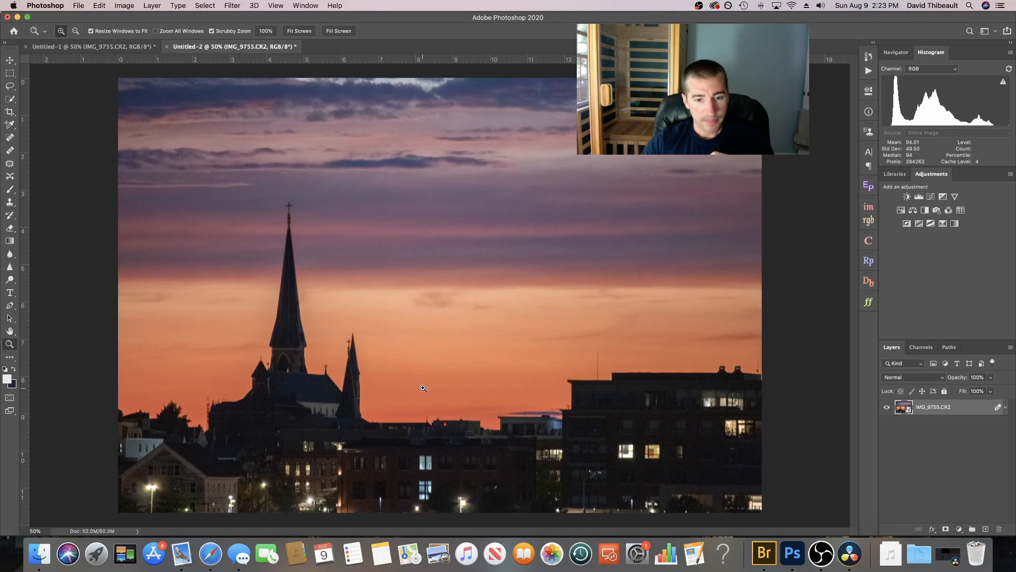
pyautogui.click(306, 346)
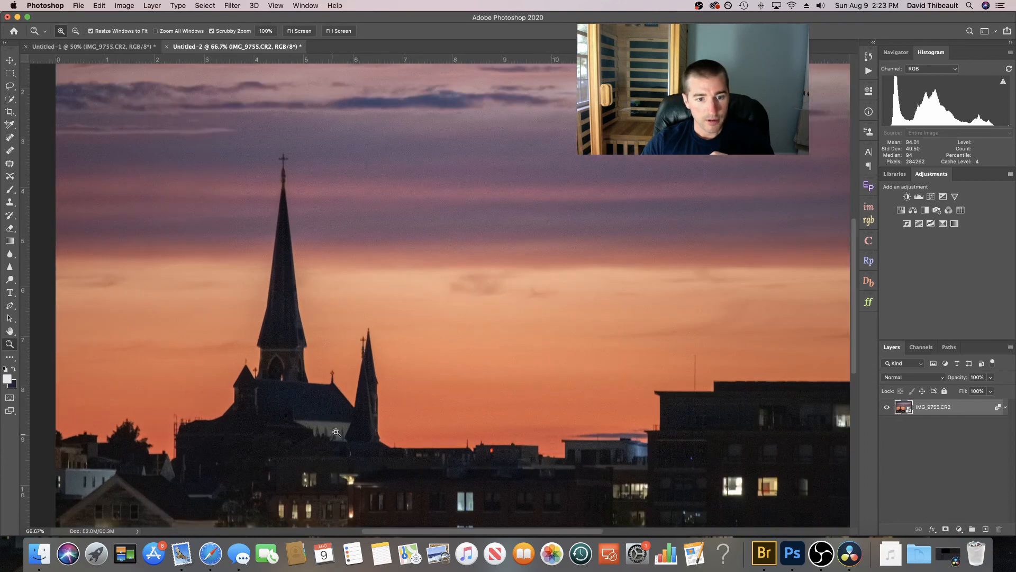
pyautogui.click(314, 378)
pyautogui.click(314, 378)
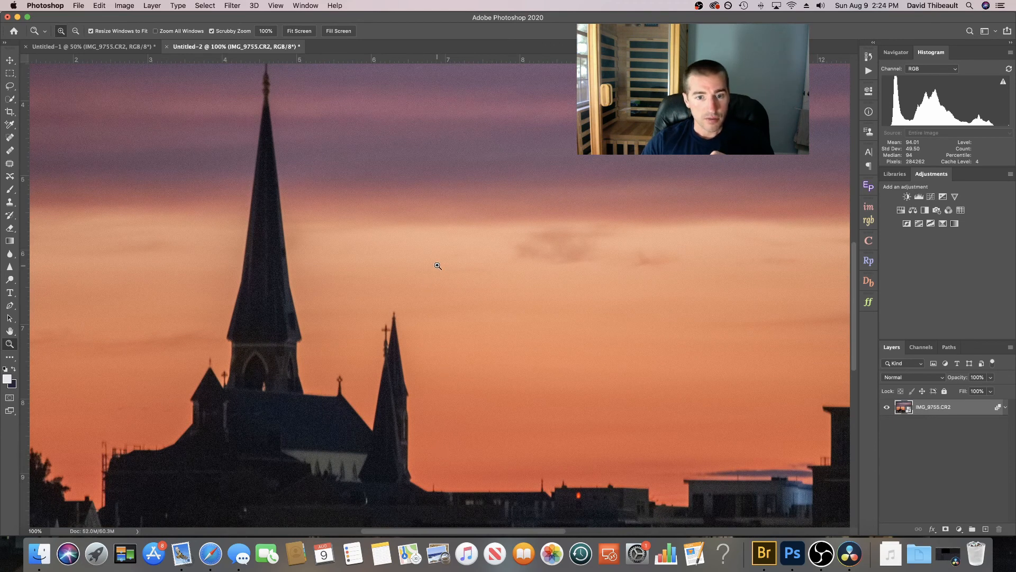
pyautogui.rightClick(438, 268)
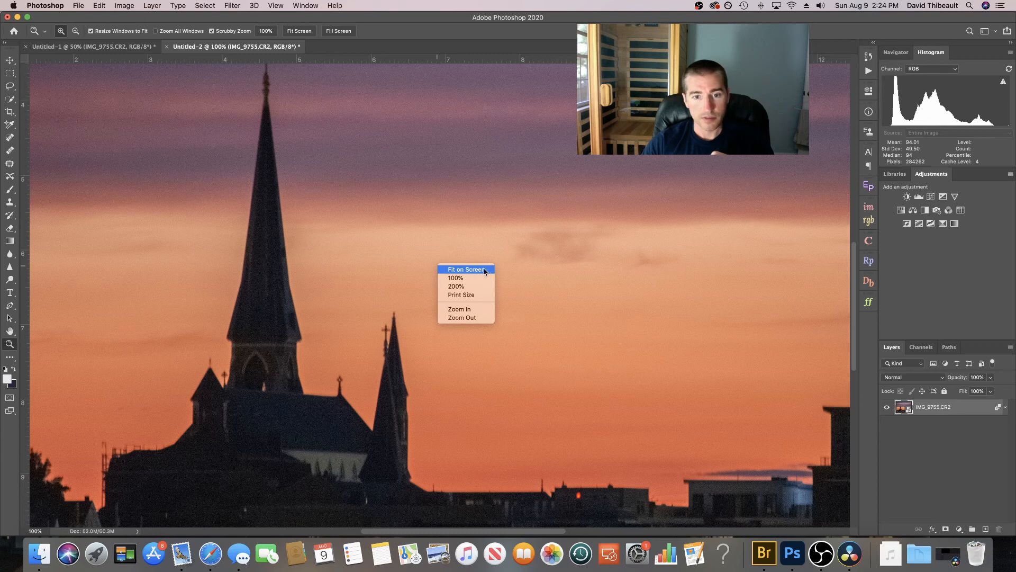
pyautogui.click(485, 269)
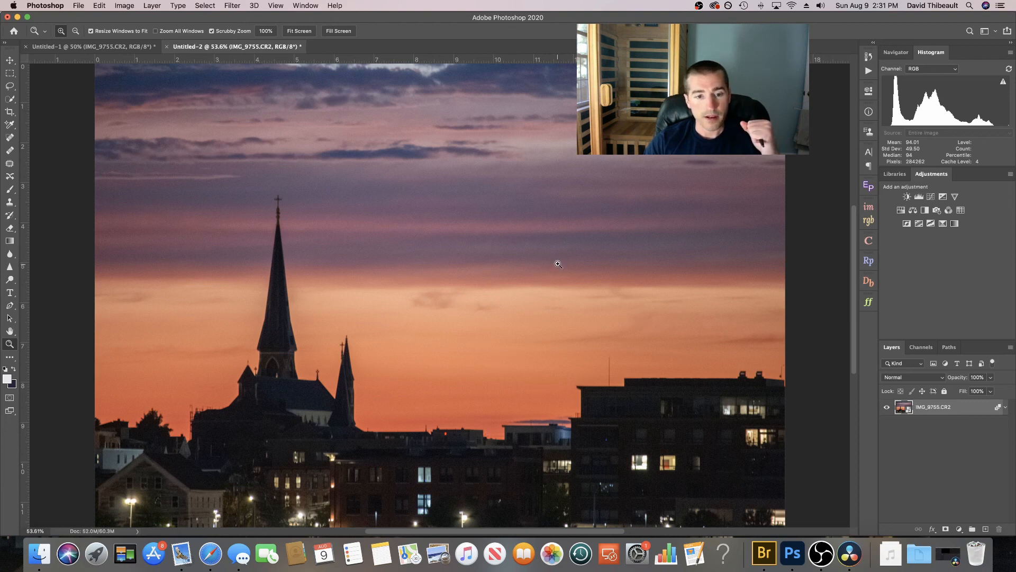
pyautogui.scroll(-5, 553, 267)
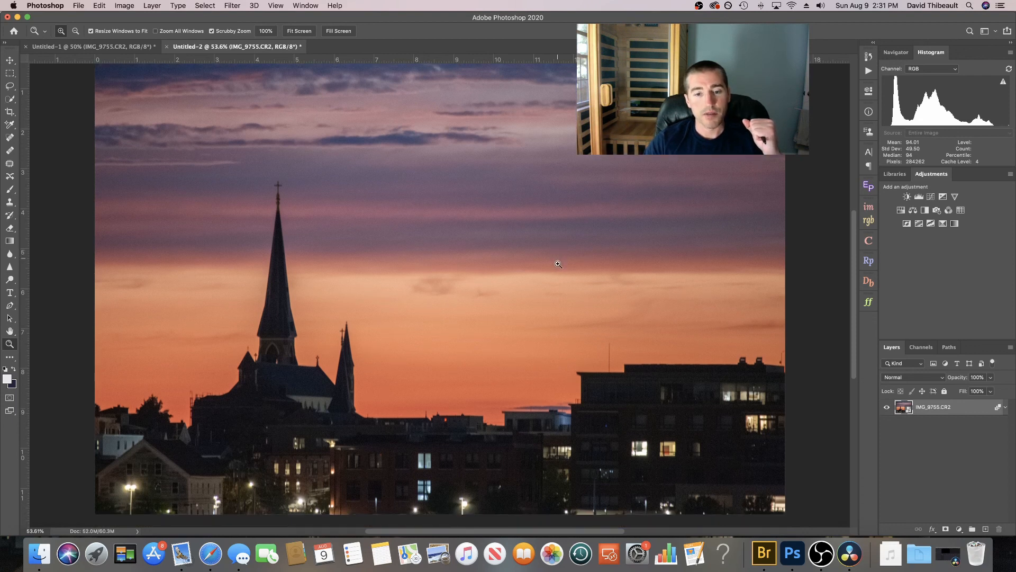
pyautogui.rightClick(545, 232)
pyautogui.click(574, 236)
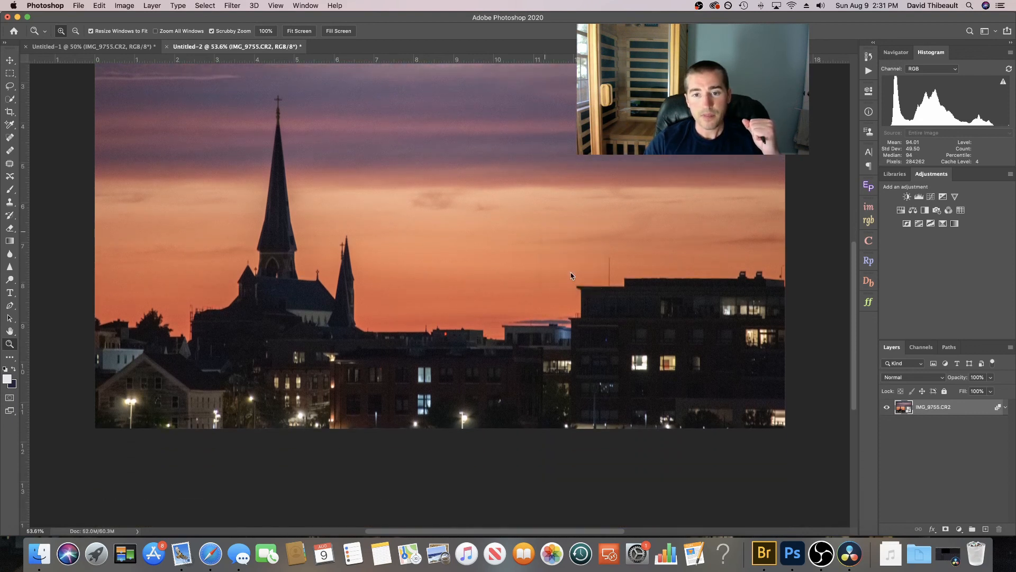